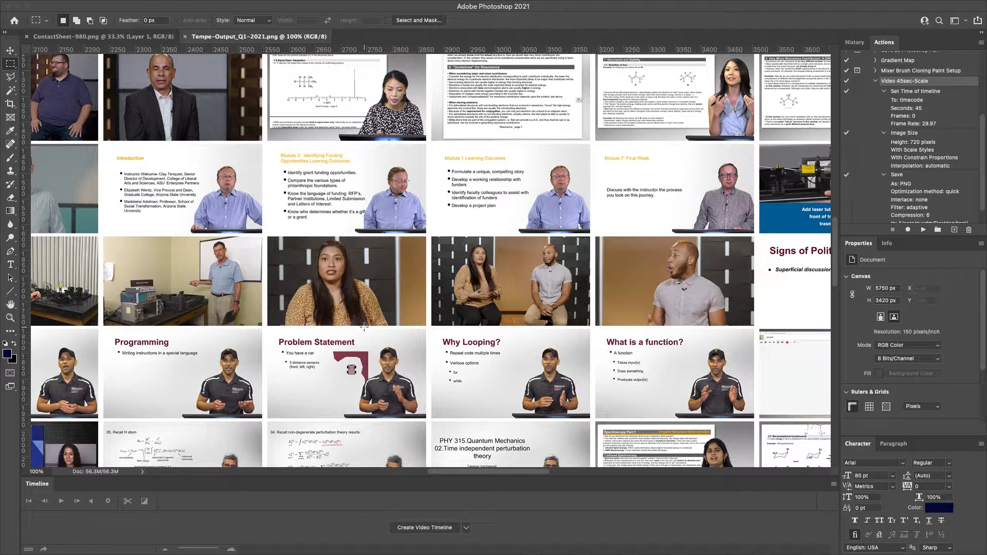
{"action": "mouse_move", "coordinate": [36, 2]}
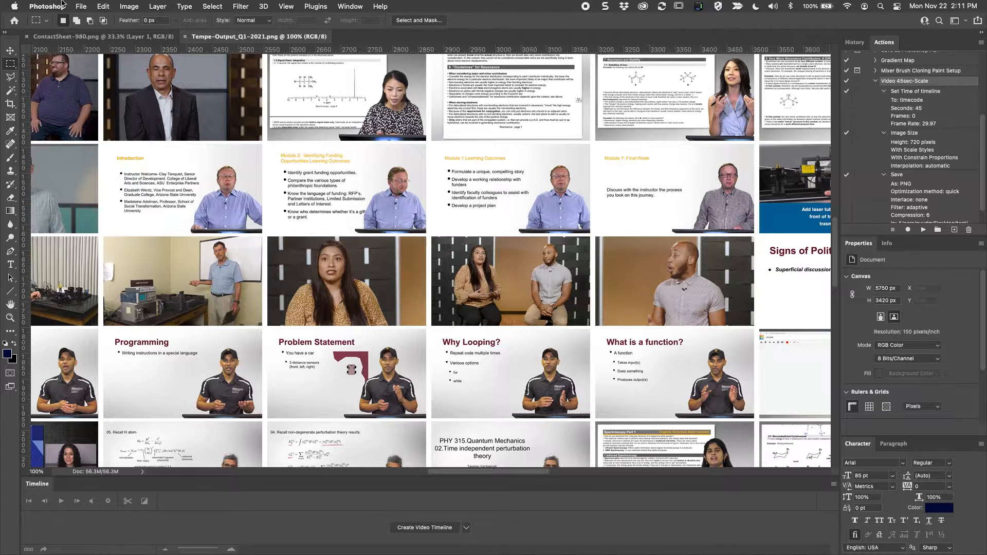
{"action": "left_click", "coordinate": [80, 6]}
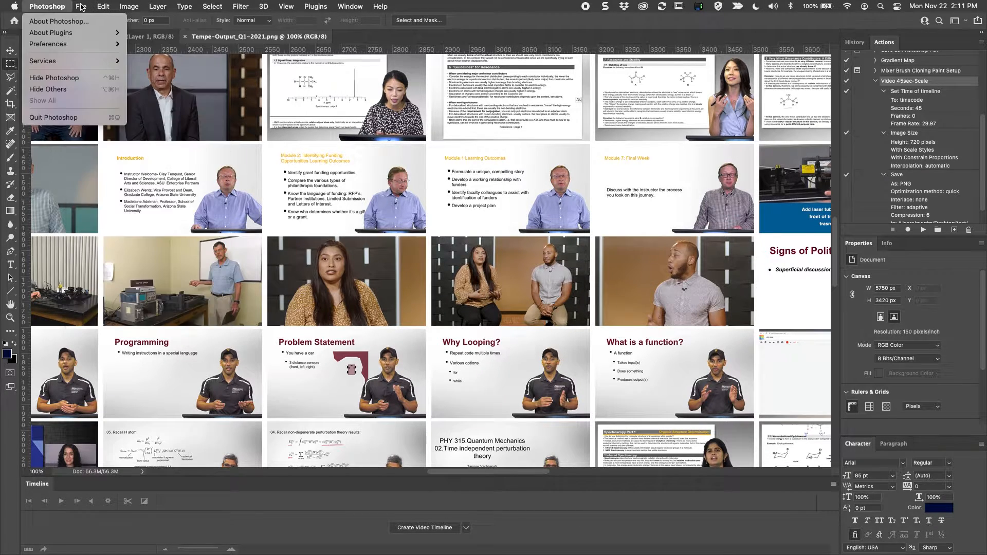
{"action": "mouse_move", "coordinate": [94, 256]}
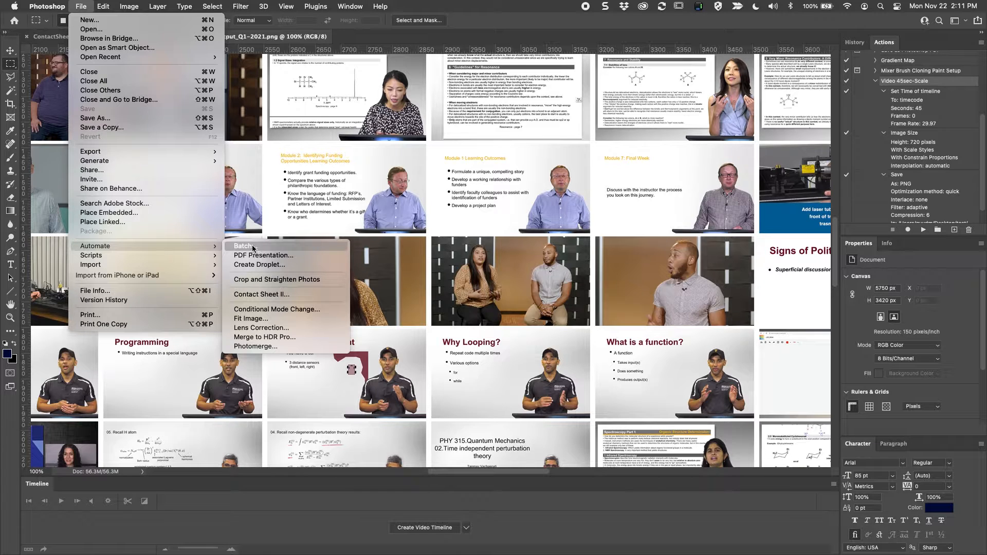
{"action": "left_click", "coordinate": [346, 490]}
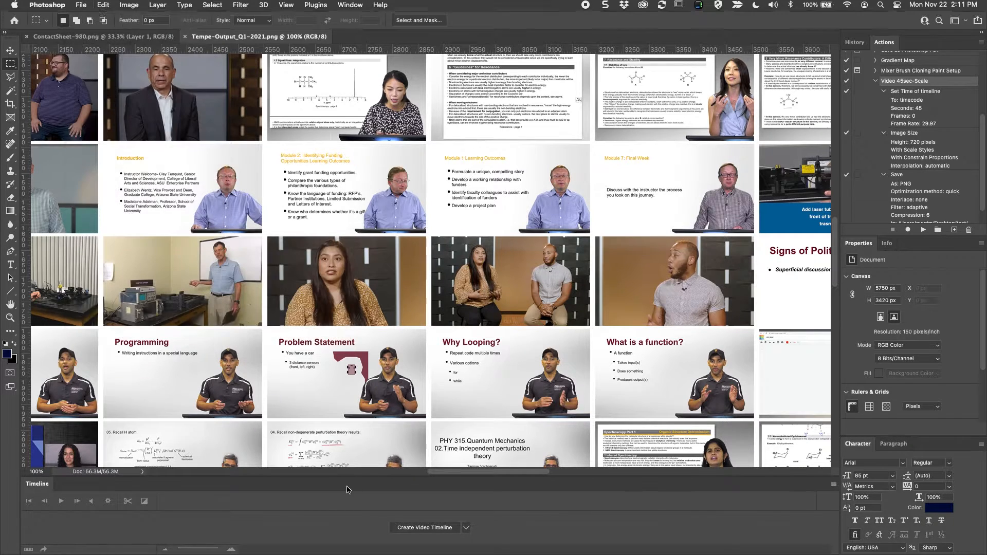
Open the BIO182 Darwin Epistemology 02 lecture video from the VideoOutput-part2 folder
{"action": "mouse_move", "coordinate": [102, 3]}
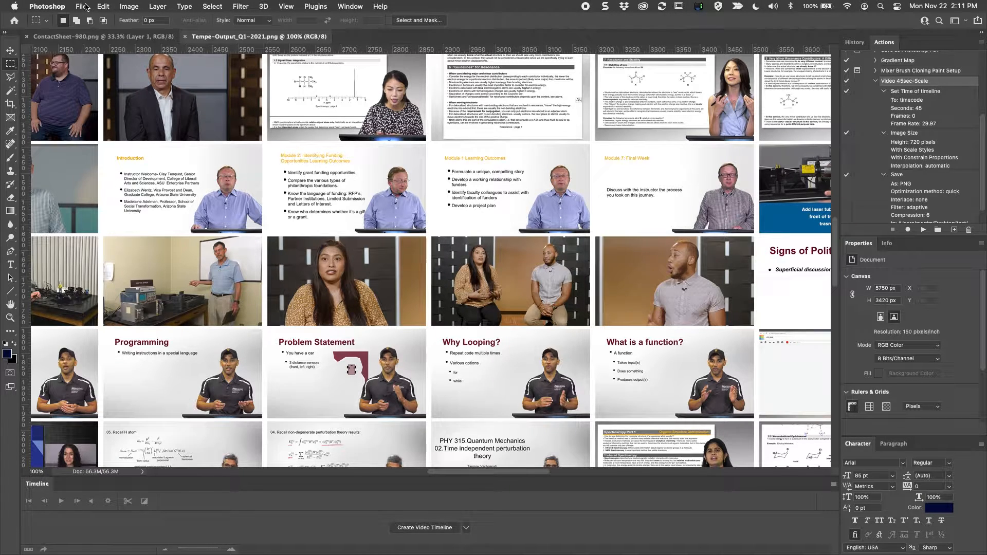
{"action": "left_click", "coordinate": [81, 7]}
{"action": "left_click", "coordinate": [143, 70]}
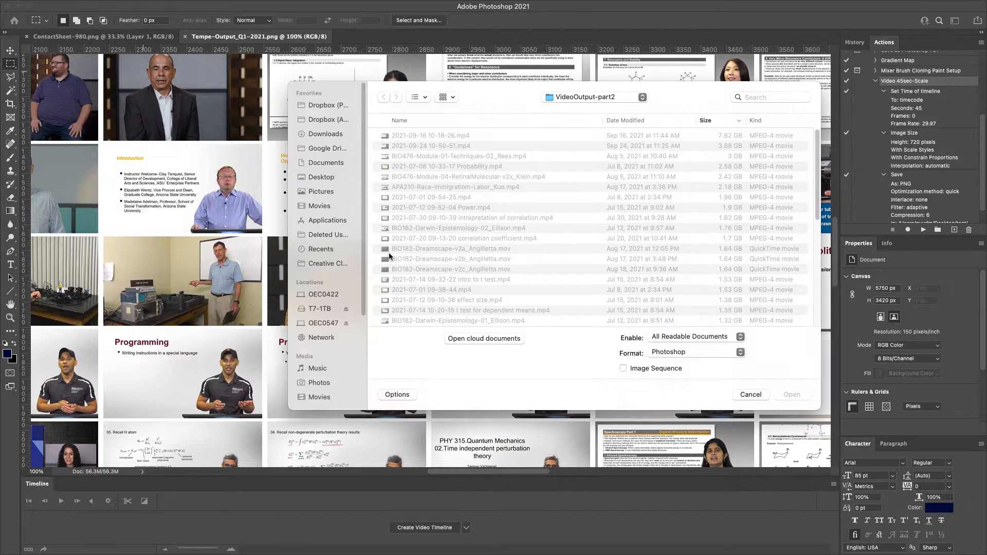
{"action": "left_click", "coordinate": [790, 394]}
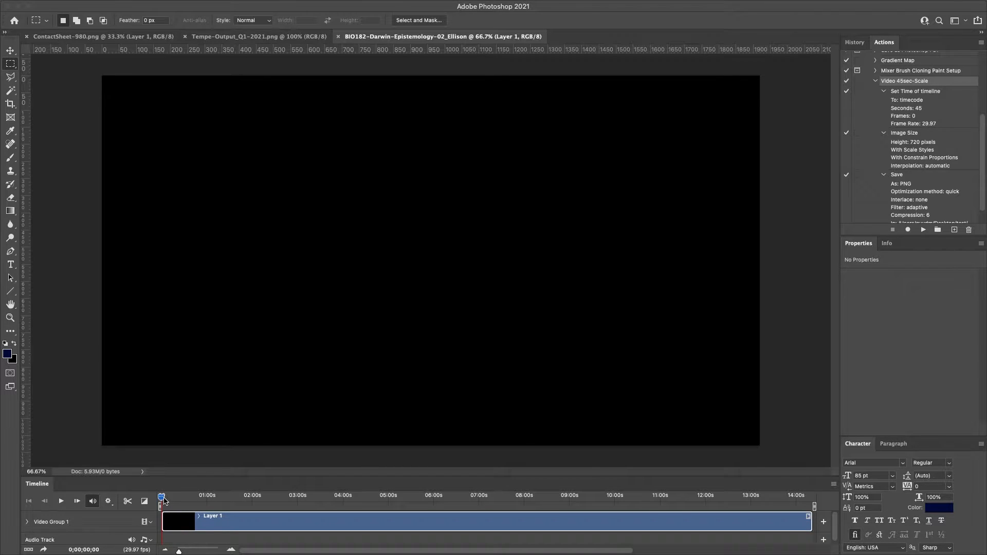
Scrub the lecture video to 3:00 and on to about 6:45, and close it without saving
{"action": "left_click", "coordinate": [296, 502]}
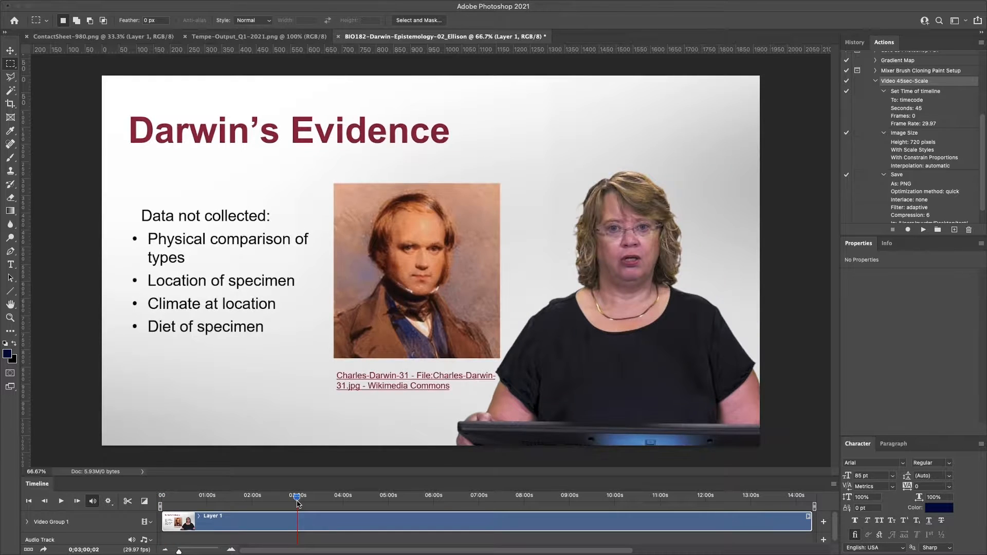
{"action": "left_click_drag", "start_coordinate": [297, 502], "coordinate": [468, 500]}
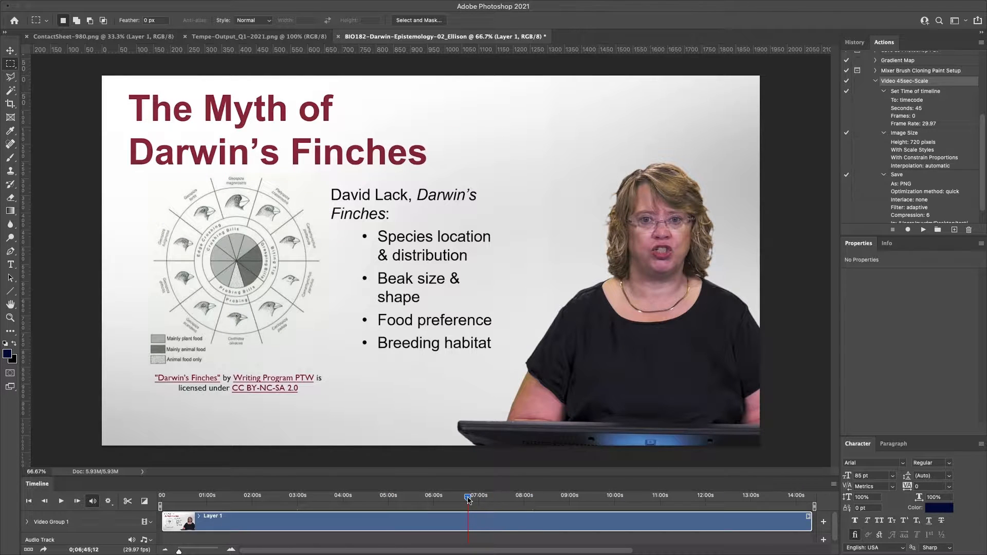
{"action": "left_click", "coordinate": [338, 37]}
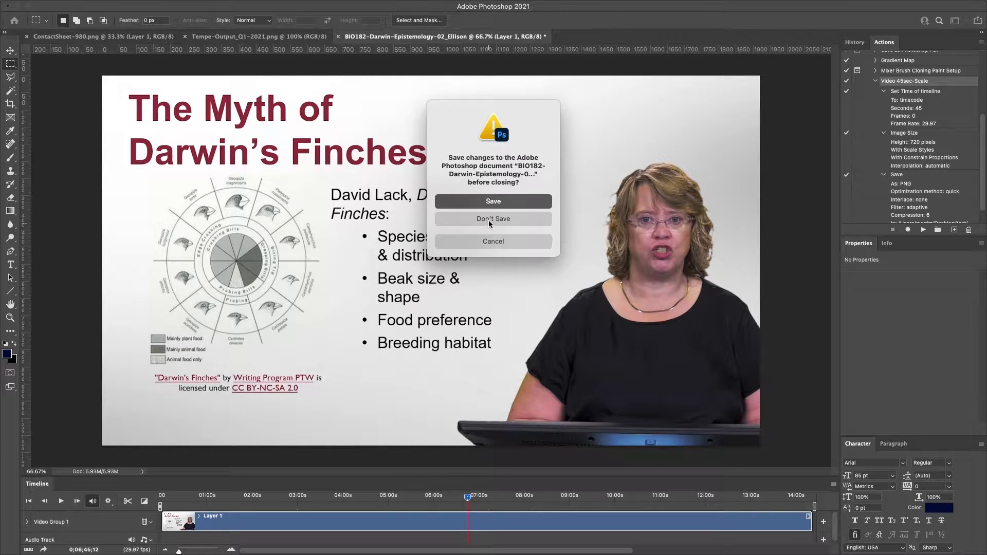
{"action": "left_click", "coordinate": [490, 220]}
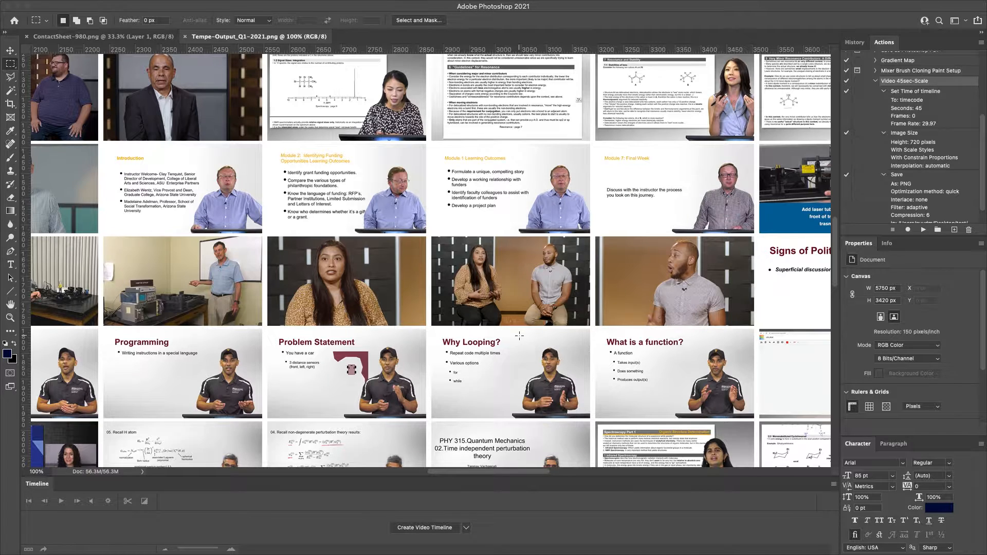
Switch to Adobe Bridge's Output workspace, try the 4 x 5 Contact Sheet template and return to 5 x 8 Contact Sheet
{"action": "key", "text": "super+Tab"}
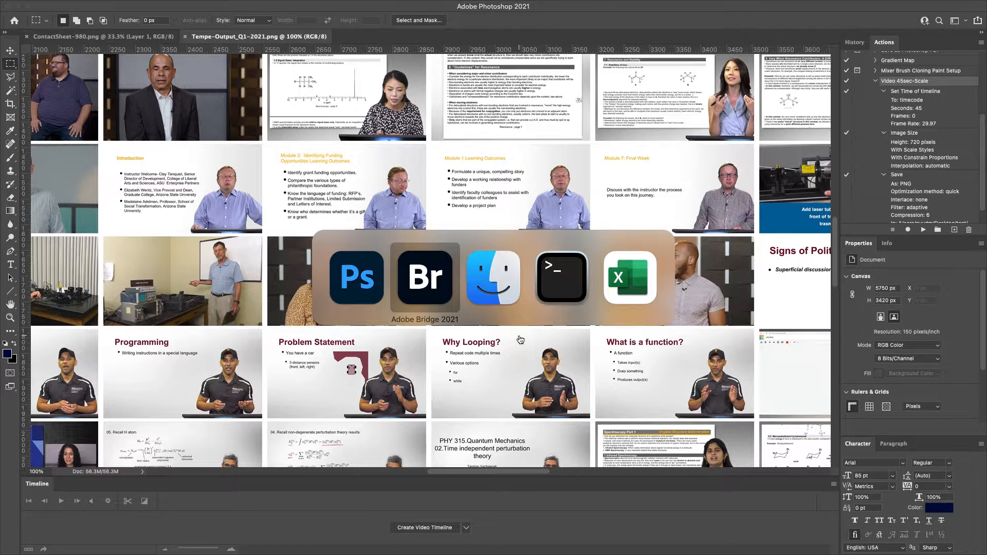
{"action": "left_click", "coordinate": [406, 267]}
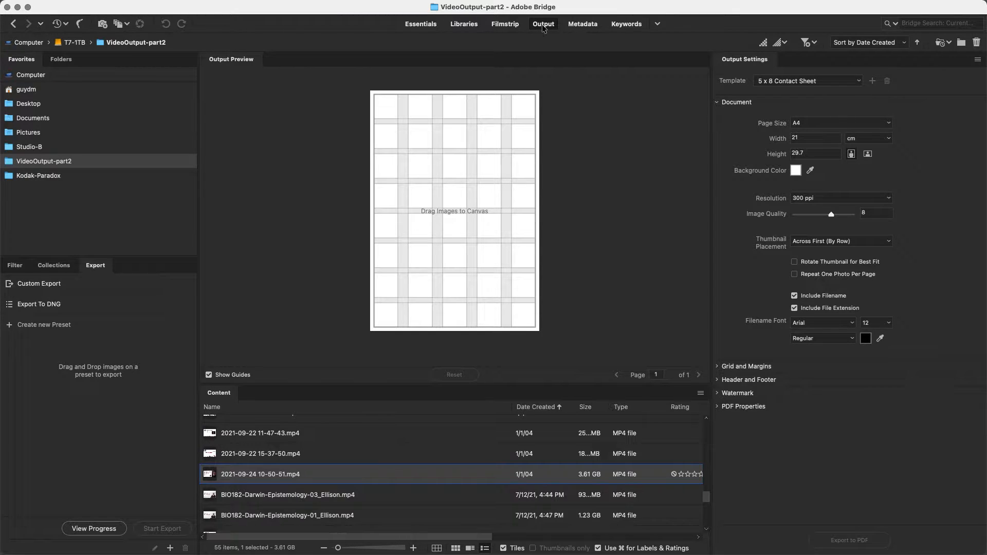
{"action": "left_click", "coordinate": [782, 82]}
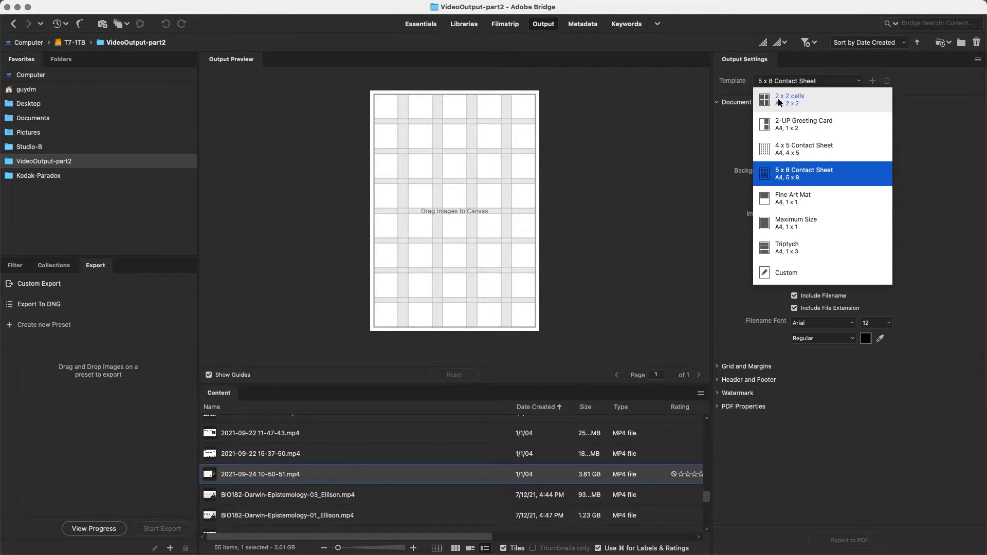
{"action": "left_click", "coordinate": [804, 148]}
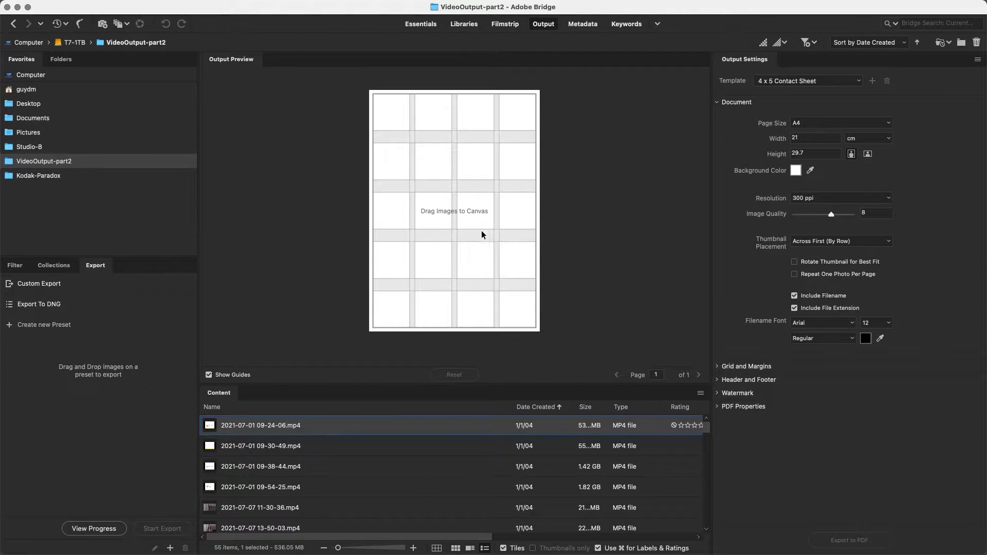
{"action": "left_click", "coordinate": [777, 82]}
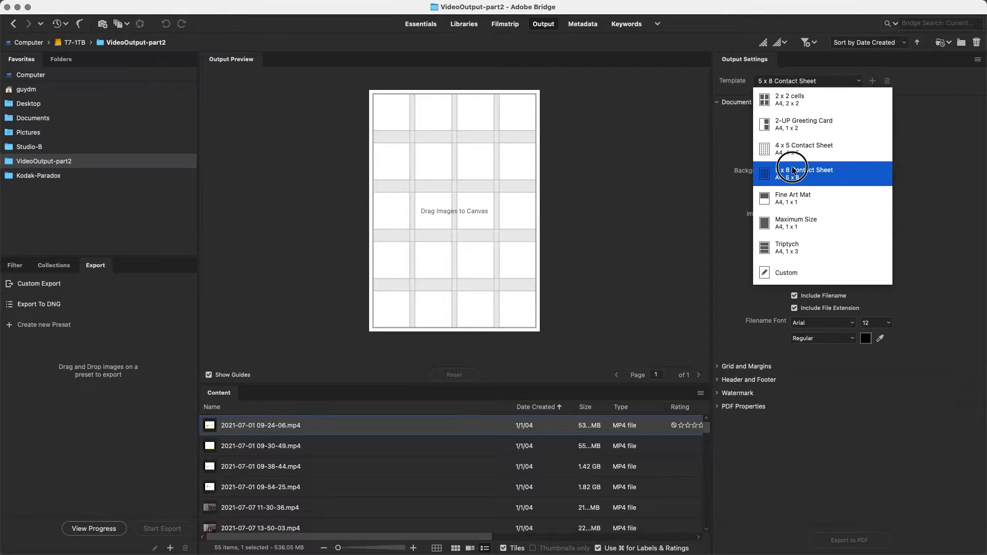
{"action": "left_click", "coordinate": [802, 174]}
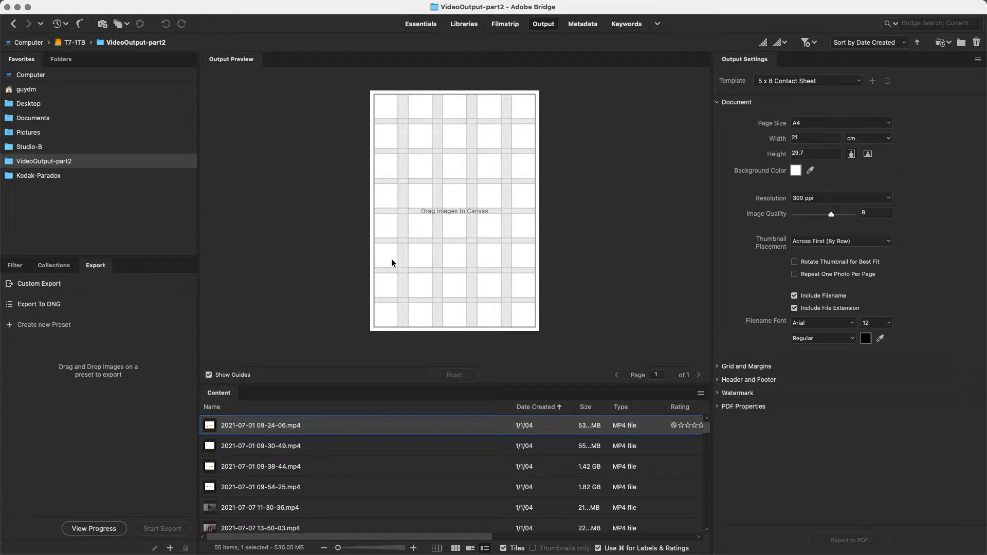
{"action": "scroll", "coordinate": [338, 447], "scroll_direction": "right", "scroll_amount": 5}
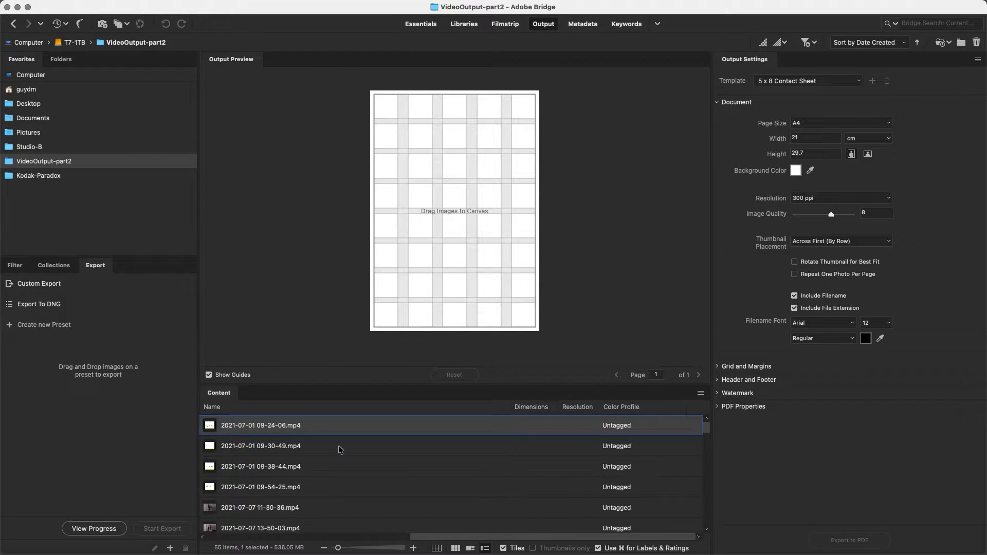
{"action": "left_click", "coordinate": [437, 548]}
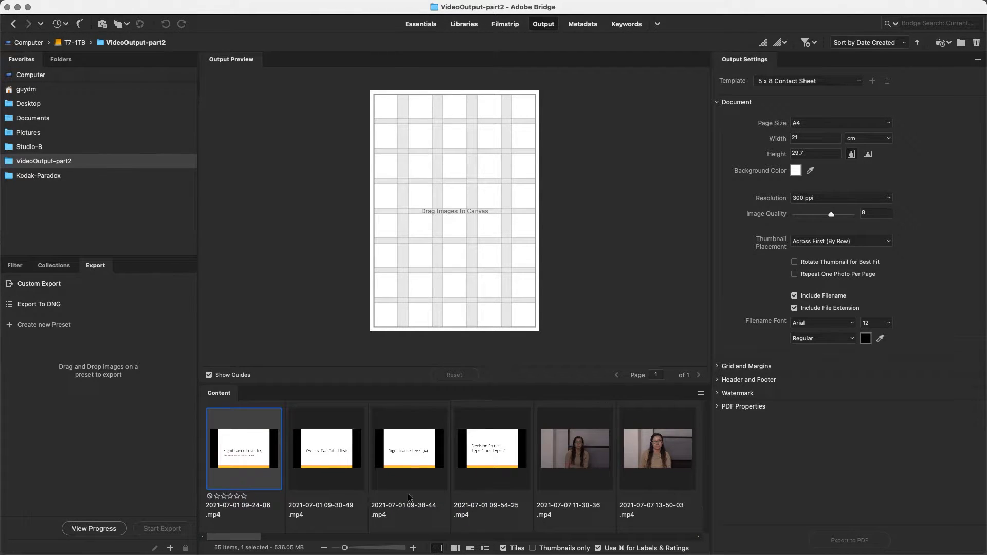
{"action": "left_click", "coordinate": [485, 549]}
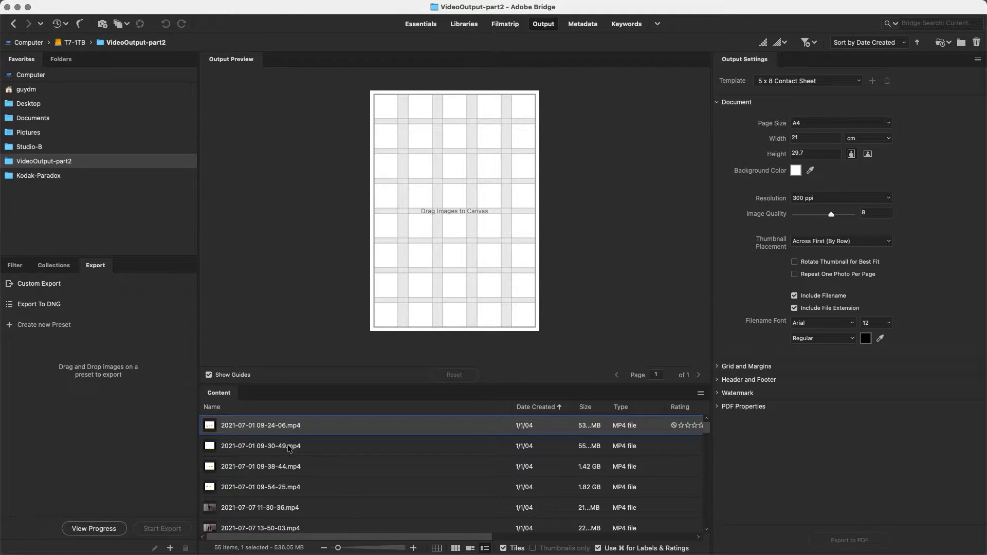
{"action": "scroll", "coordinate": [290, 448], "scroll_direction": "down", "scroll_amount": 15}
{"action": "left_click", "coordinate": [291, 447], "text": "shift"}
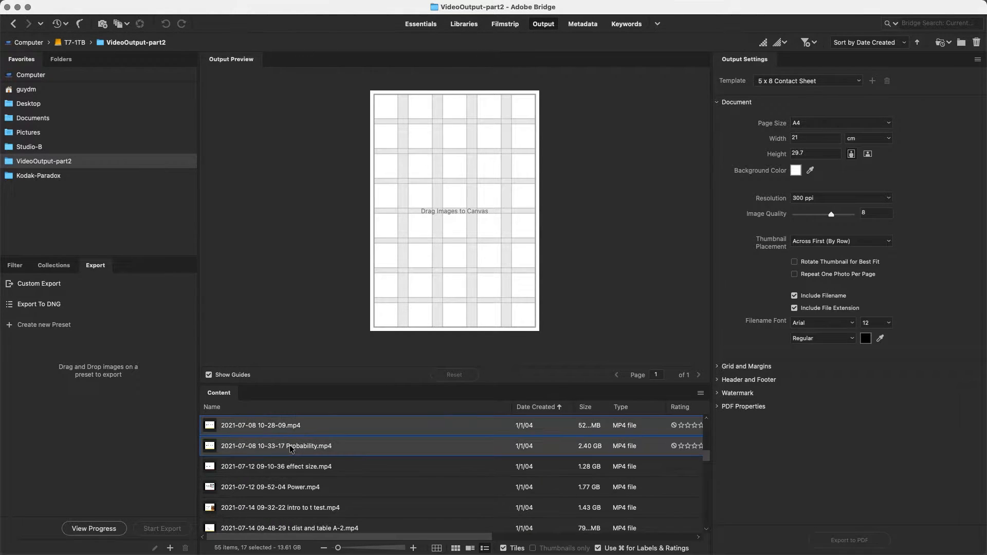
{"action": "left_click_drag", "start_coordinate": [290, 449], "coordinate": [490, 166]}
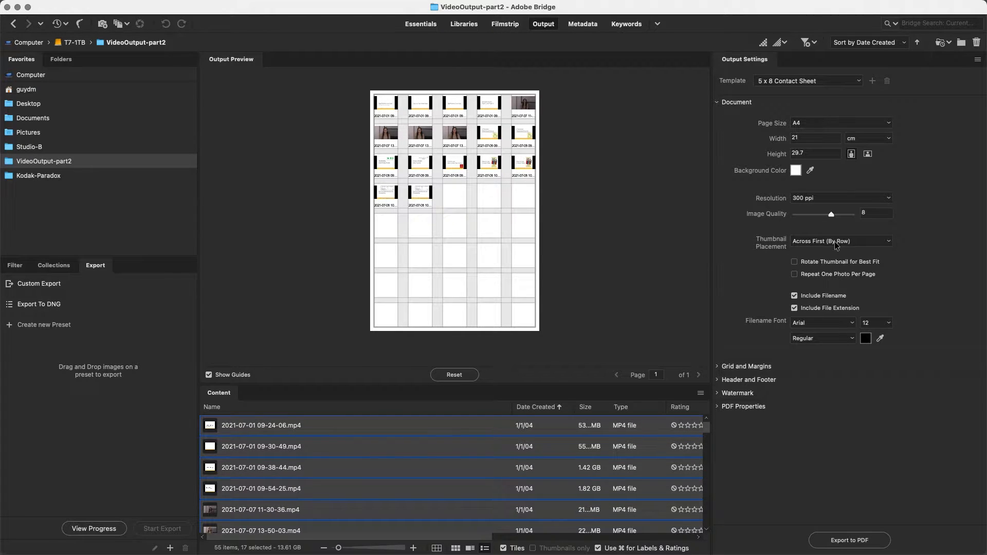
{"action": "left_click", "coordinate": [808, 241]}
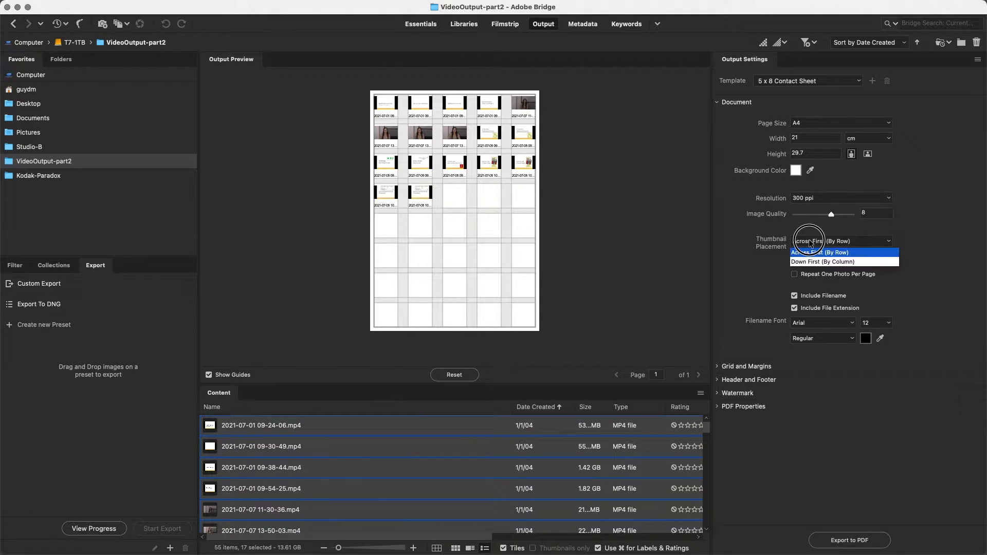
{"action": "left_click", "coordinate": [816, 262]}
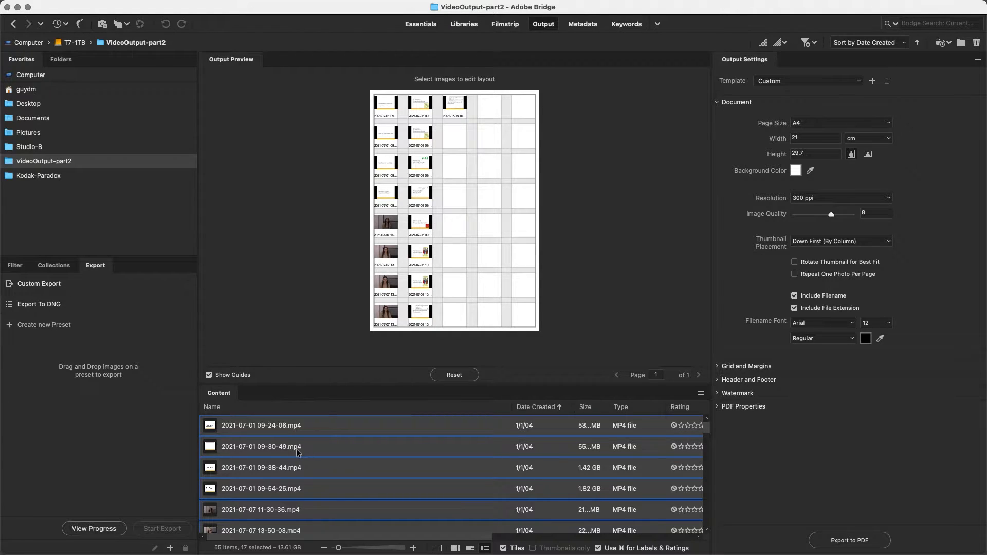
Switch back to Photoshop and look over the rows of video stills in the Tempe-Output_Q1-2021.png contact sheet
{"action": "key", "text": "super+Tab"}
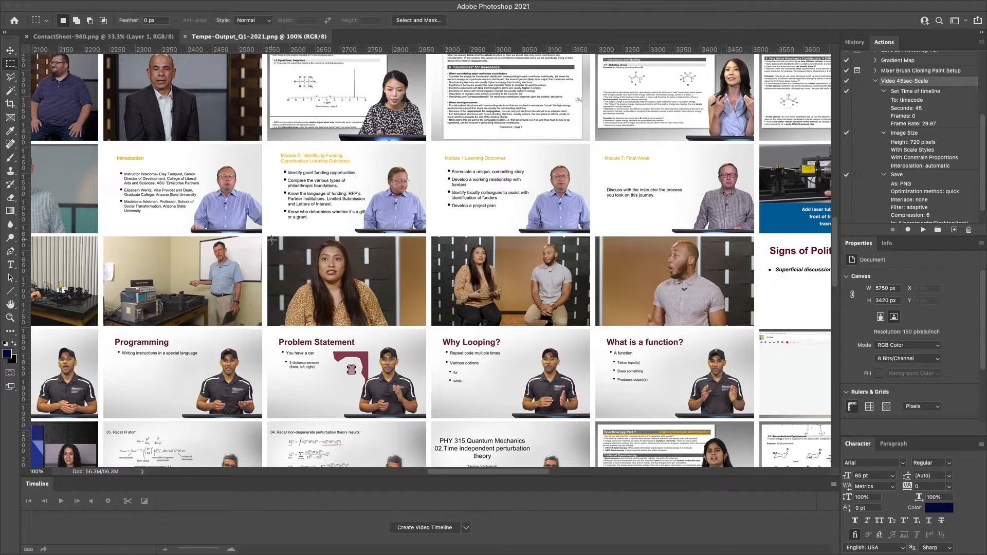
{"action": "scroll", "coordinate": [500, 287], "scroll_direction": "down", "scroll_amount": 10}
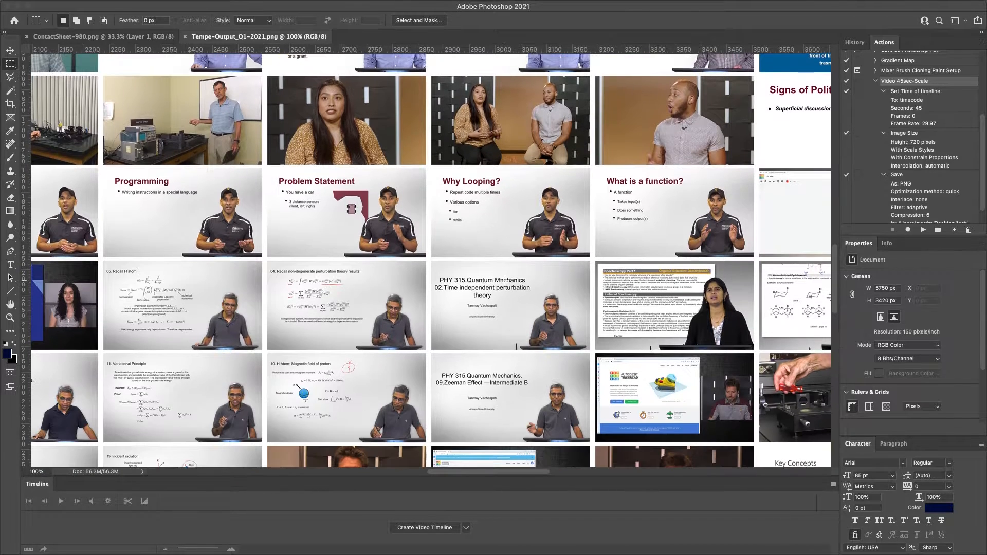
{"action": "scroll", "coordinate": [503, 280], "scroll_direction": "up", "scroll_amount": 20}
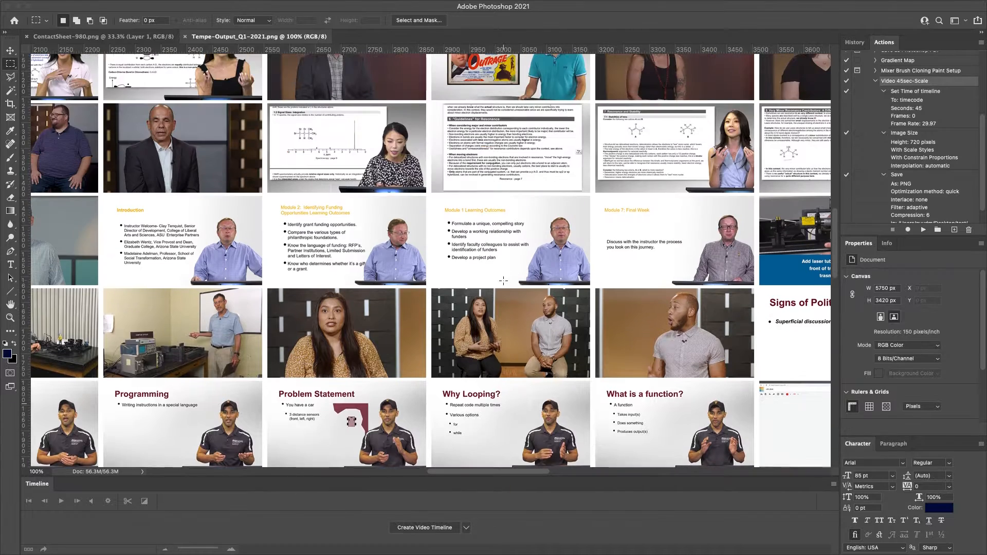
{"action": "scroll", "coordinate": [503, 280], "scroll_direction": "up", "scroll_amount": 12}
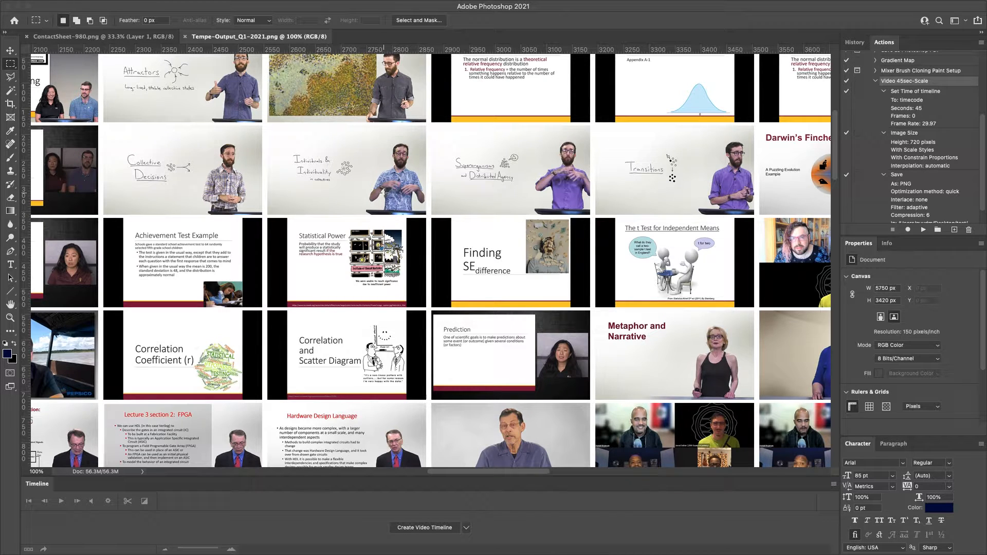
{"action": "scroll", "coordinate": [410, 210], "scroll_direction": "up", "scroll_amount": 1}
{"action": "scroll", "coordinate": [409, 209], "scroll_direction": "down", "scroll_amount": 1}
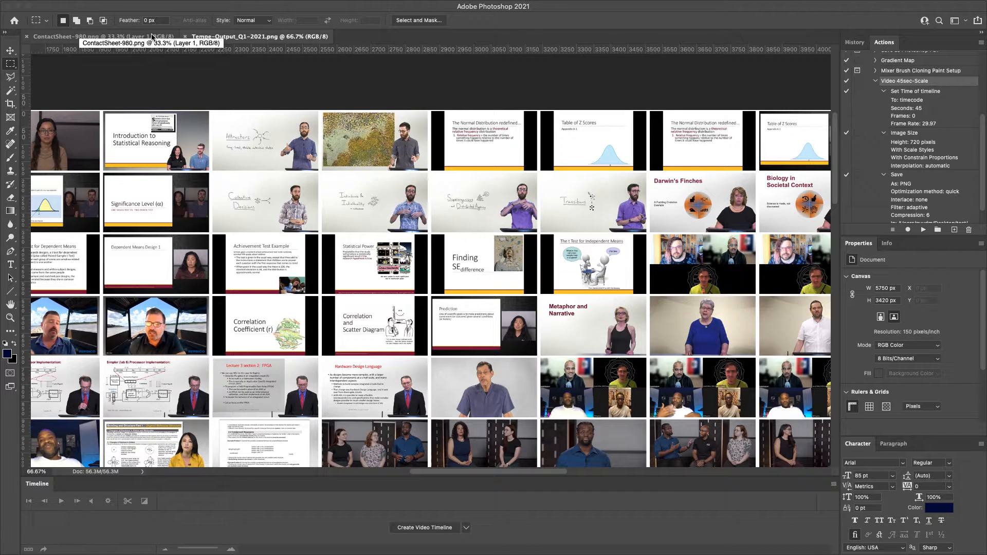
{"action": "scroll", "coordinate": [378, 301], "scroll_direction": "down", "scroll_amount": 3}
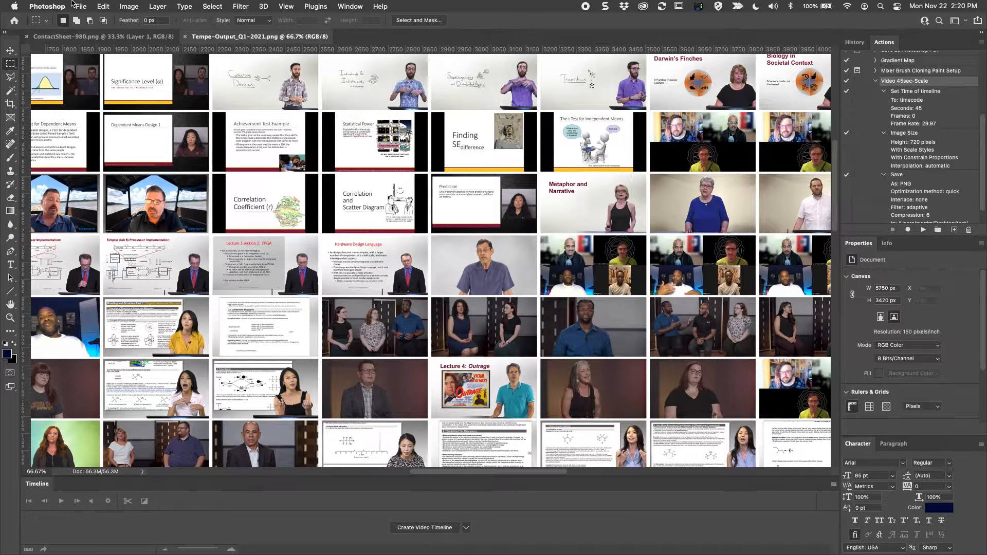
Review the Batch settings for the Video 45sec-Scale action, including source, destination and file naming, and close the dialog without running it
{"action": "left_click", "coordinate": [81, 6]}
{"action": "mouse_move", "coordinate": [154, 246]}
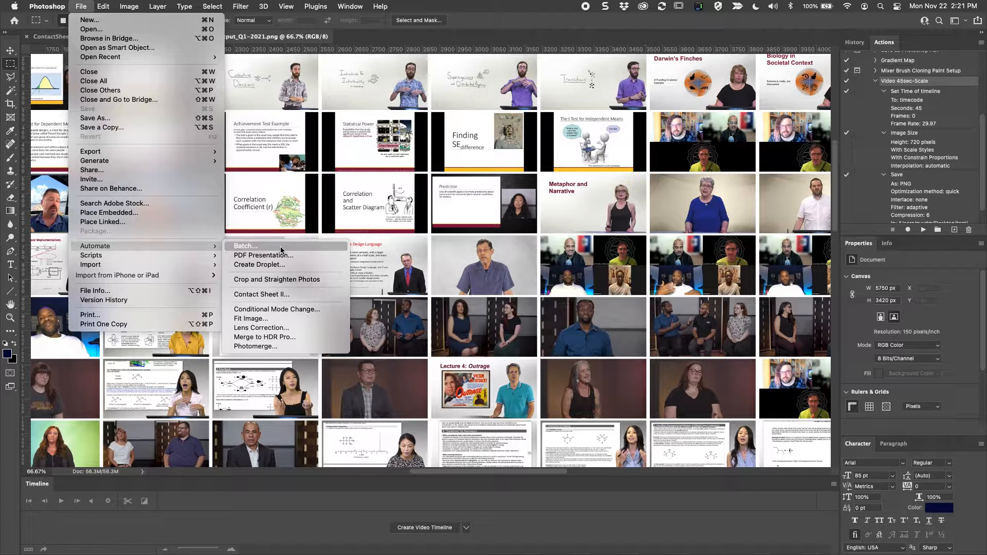
{"action": "left_click", "coordinate": [281, 247]}
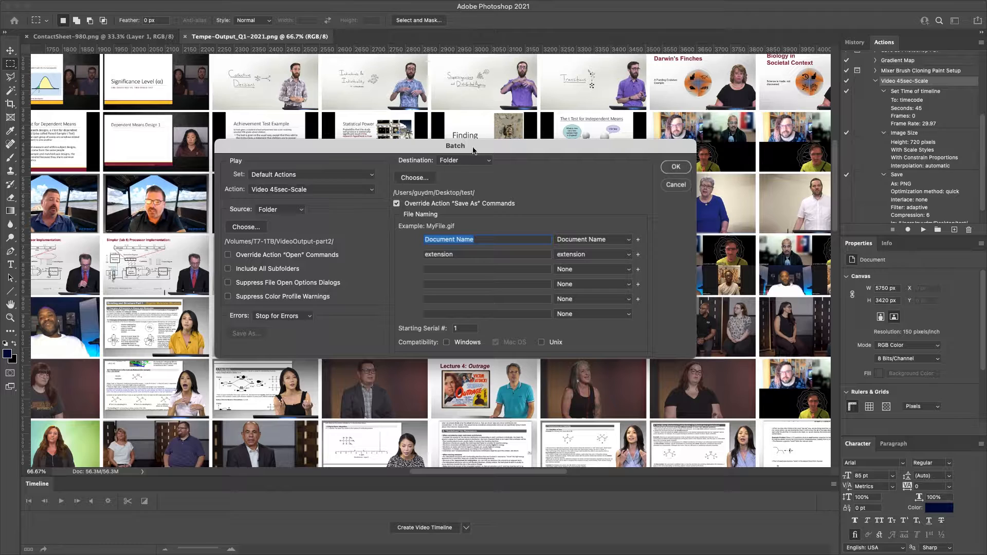
{"action": "left_click_drag", "start_coordinate": [473, 149], "coordinate": [482, 118]}
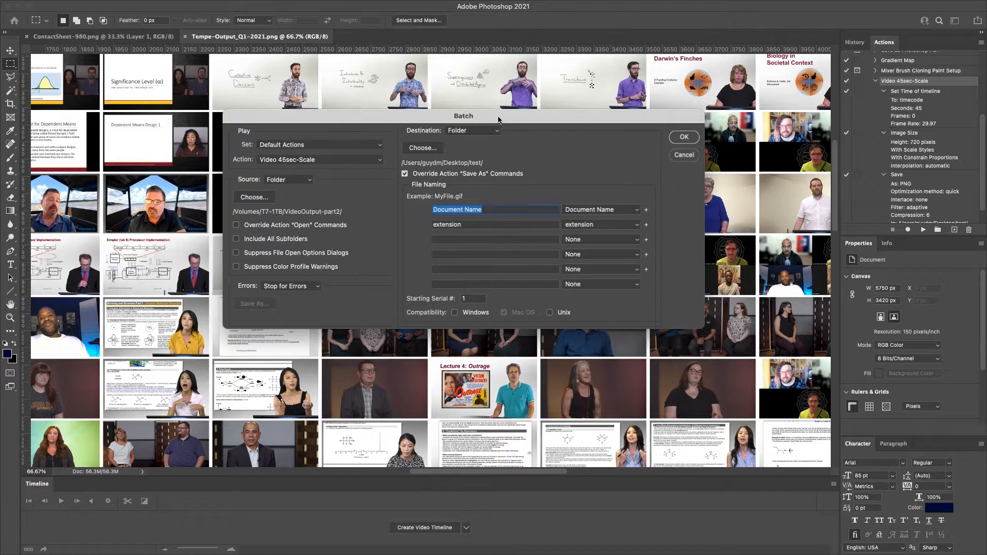
{"action": "left_click_drag", "start_coordinate": [500, 119], "coordinate": [453, 112]}
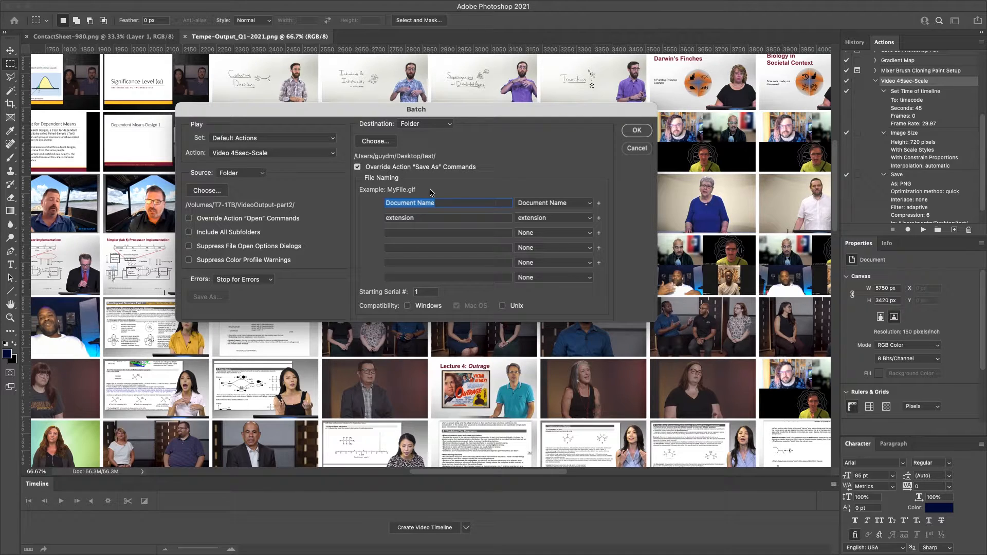
{"action": "left_click", "coordinate": [637, 148]}
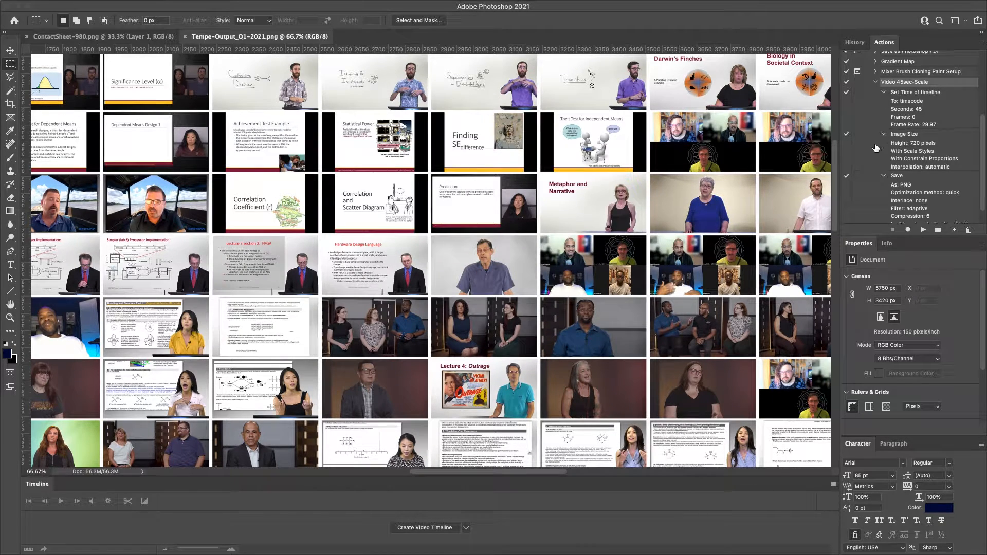
Examine the recorded Video 45sec-Scale action's timeline time, image size and save settings
{"action": "mouse_move", "coordinate": [242, 4]}
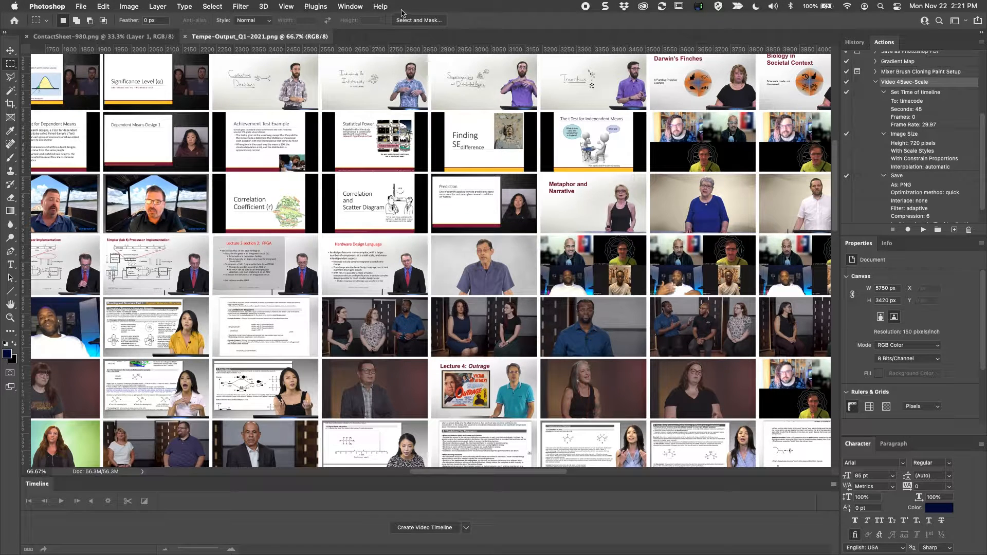
{"action": "left_click", "coordinate": [351, 7]}
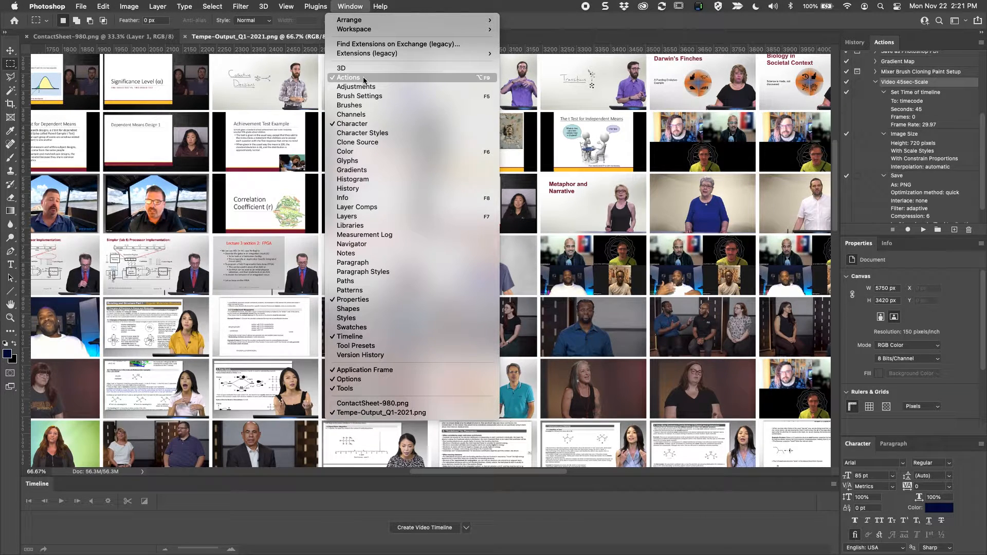
{"action": "left_click", "coordinate": [874, 85]}
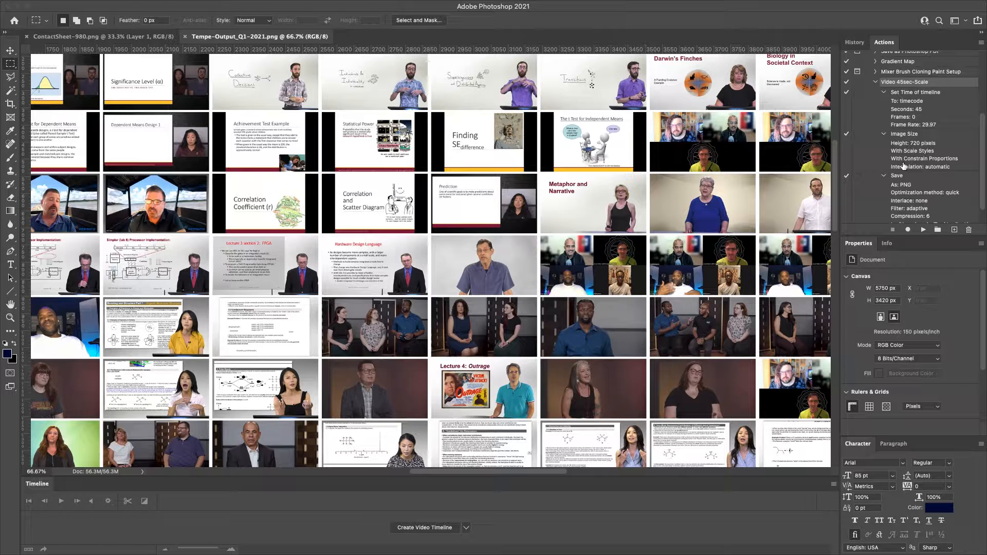
{"action": "scroll", "coordinate": [902, 169], "scroll_direction": "down", "scroll_amount": 2}
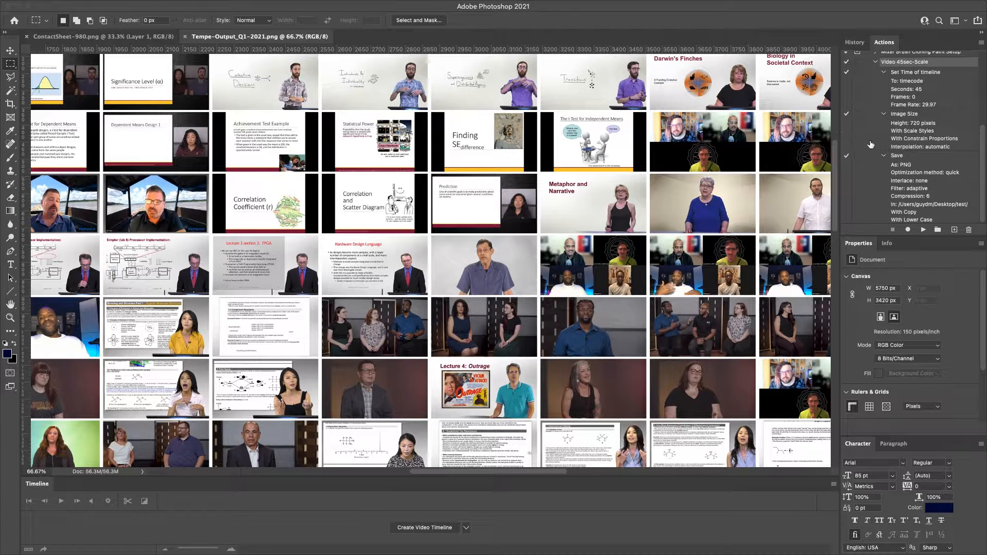
{"action": "scroll", "coordinate": [879, 120], "scroll_direction": "up", "scroll_amount": 1}
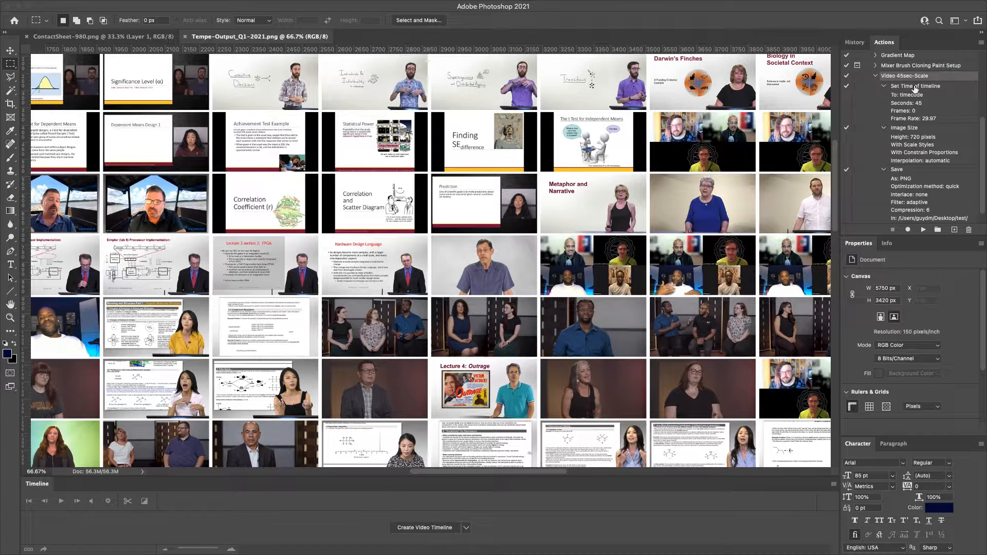
Open the Batch automation for the Video 45sec-Scale action and close it without running it
{"action": "left_click", "coordinate": [80, 5]}
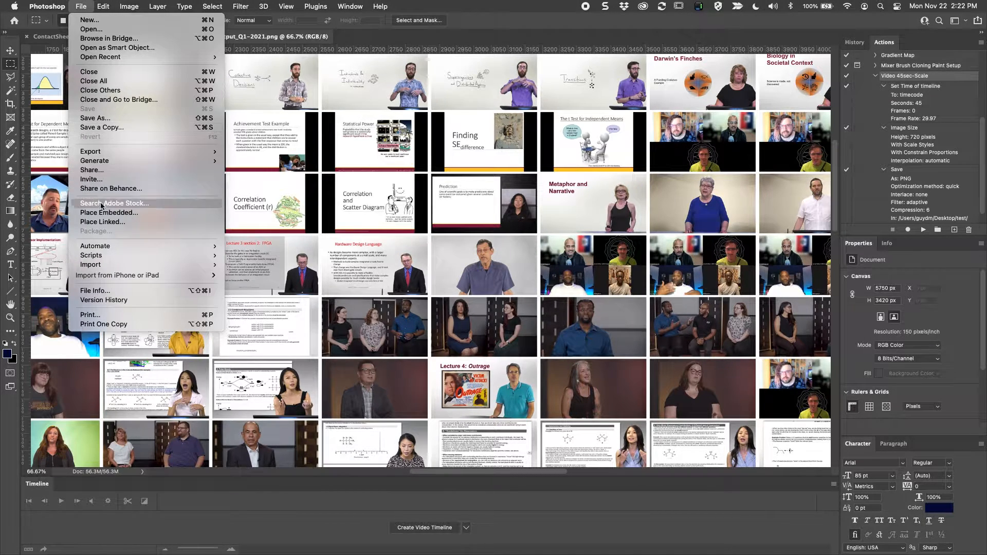
{"action": "mouse_move", "coordinate": [112, 246]}
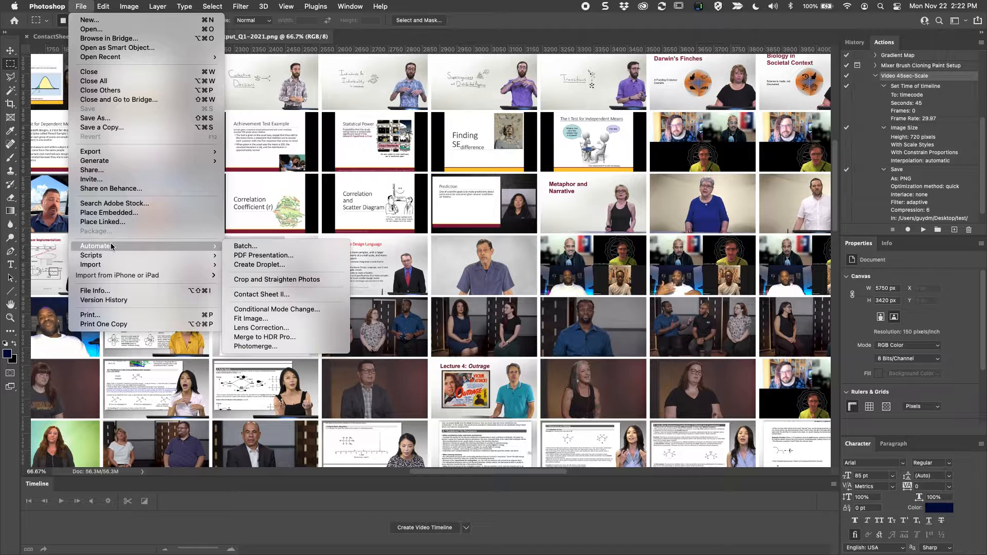
{"action": "left_click", "coordinate": [251, 247]}
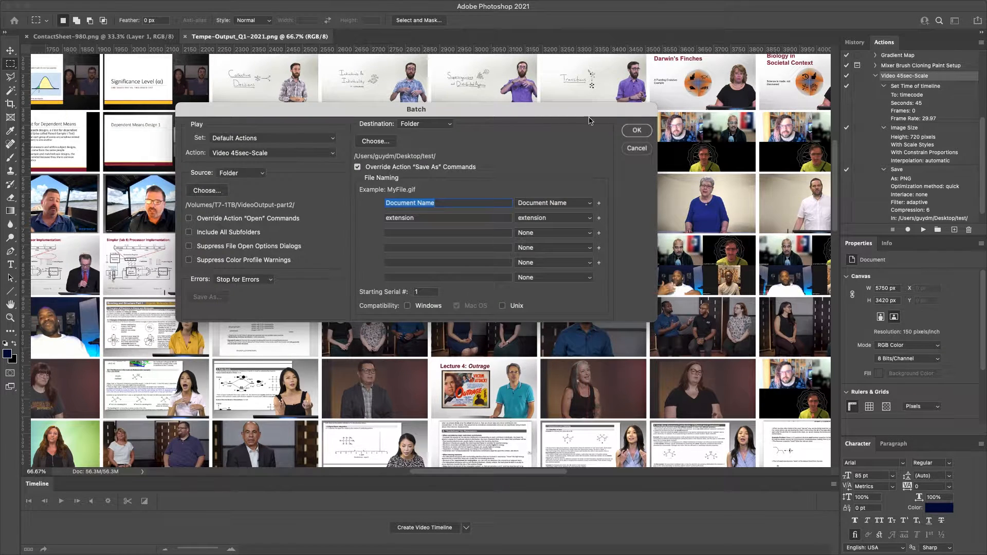
{"action": "left_click", "coordinate": [637, 149]}
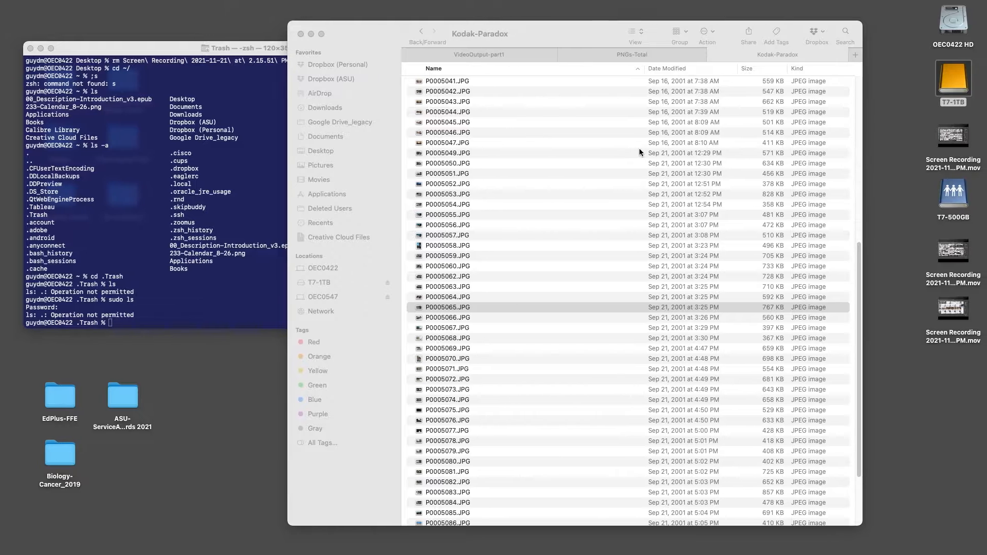
Switch to Finder and examine the numbered JPEG stills in the 001-100 folder of PNGs-Total
{"action": "scroll", "coordinate": [639, 148], "scroll_direction": "up", "scroll_amount": 10}
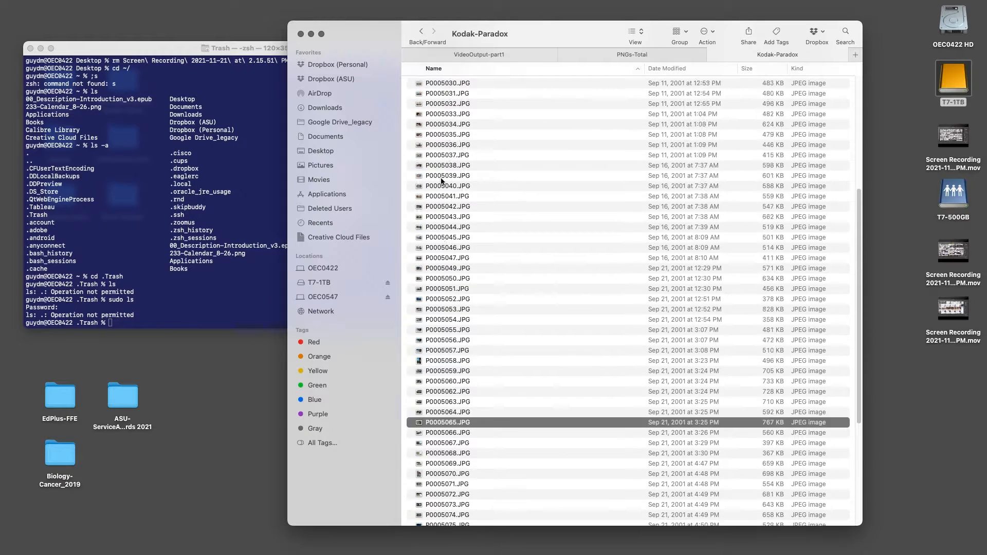
{"action": "left_click", "coordinate": [608, 58]}
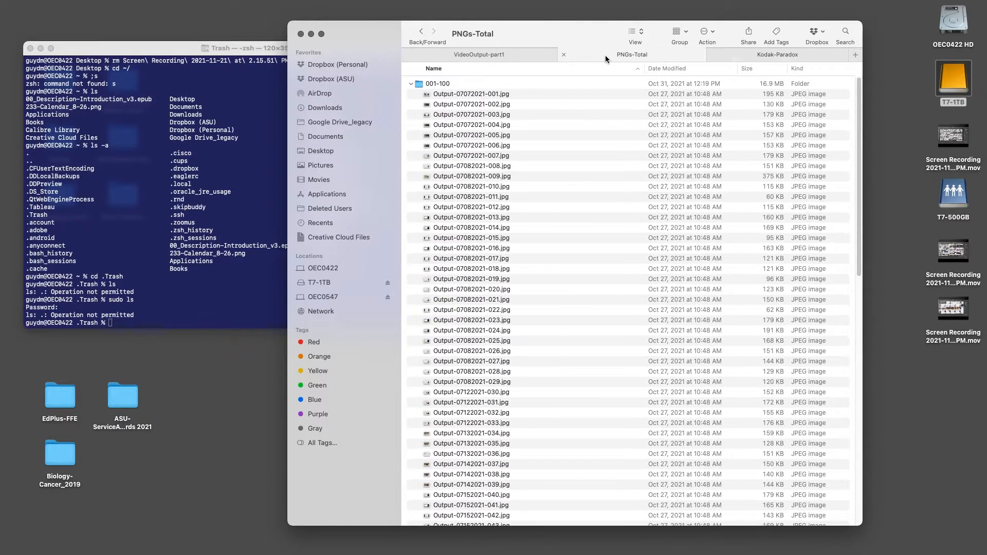
{"action": "left_click", "coordinate": [469, 125]}
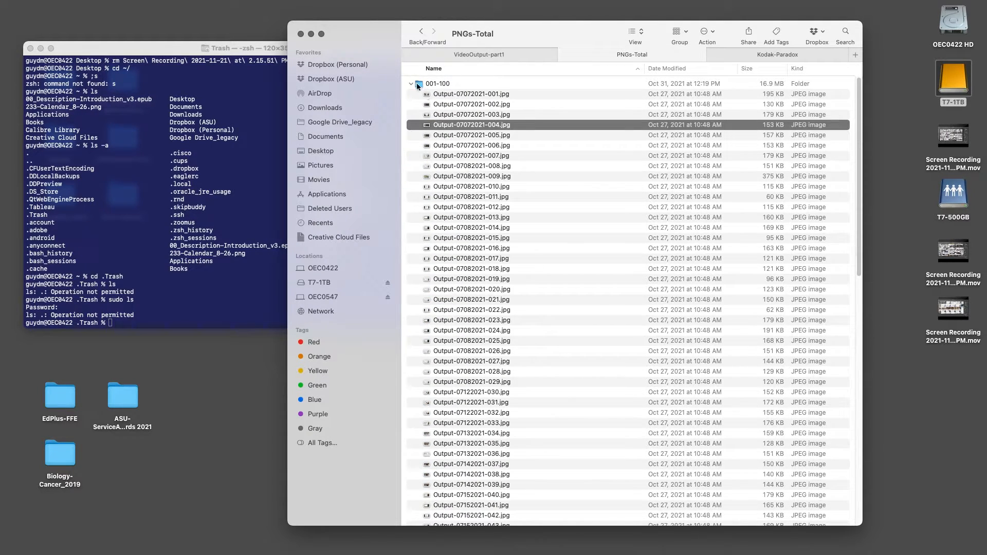
{"action": "left_click", "coordinate": [411, 84]}
{"action": "left_click", "coordinate": [411, 85]}
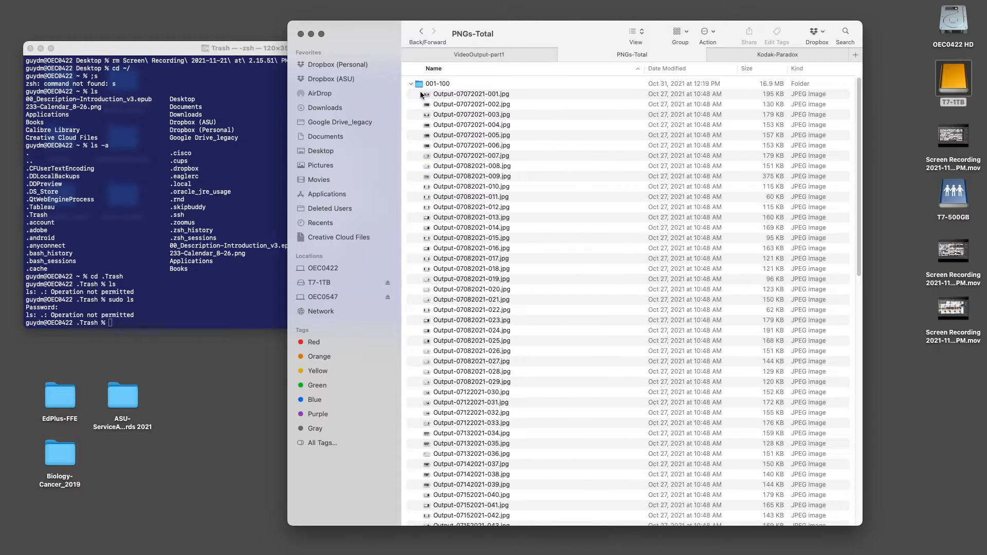
{"action": "left_click", "coordinate": [469, 146]}
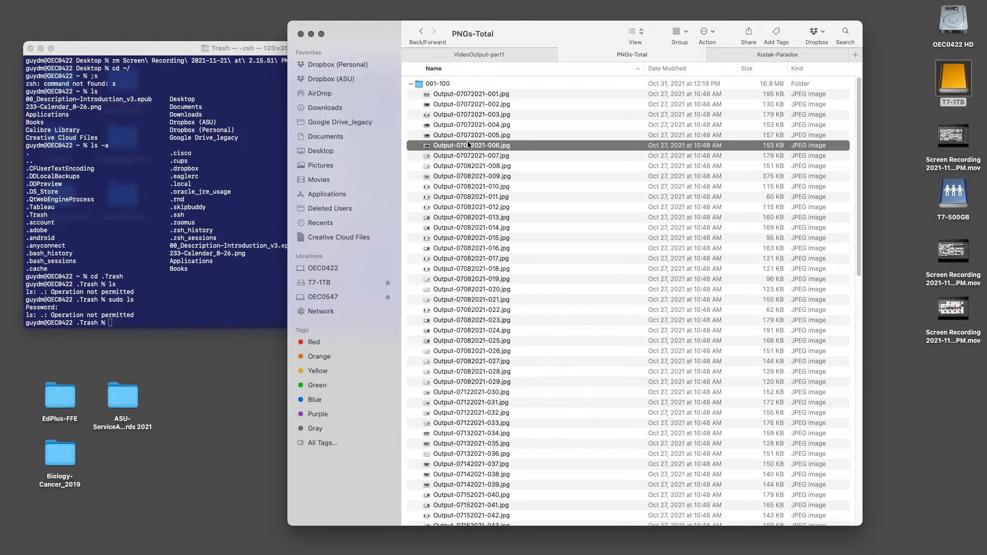
Switch back to Photoshop and view the Tempe-Output_Q1-2021.png contact sheet at 25% zoom
{"action": "key", "text": "super+Tab"}
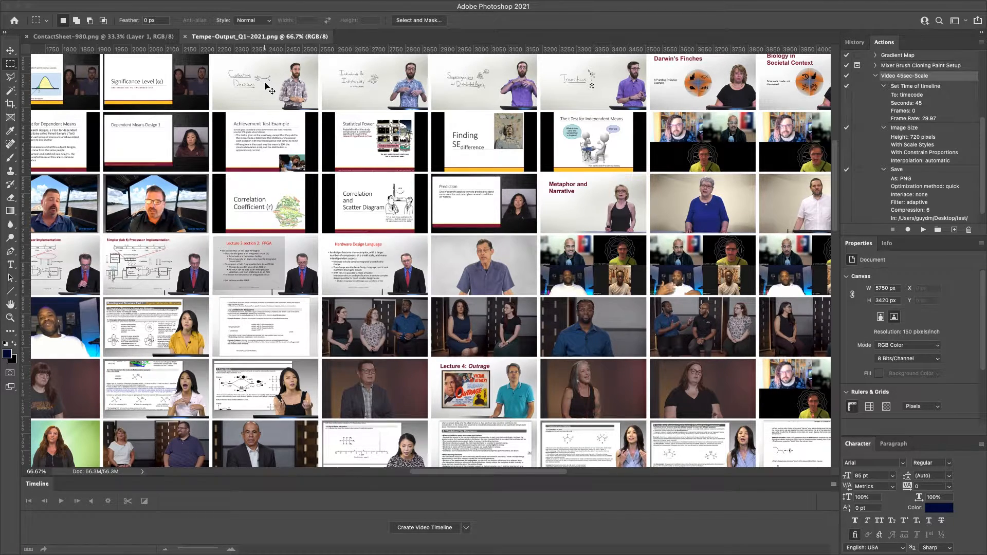
{"action": "key", "text": "super+minus"}
{"action": "key", "text": "super+minus"}
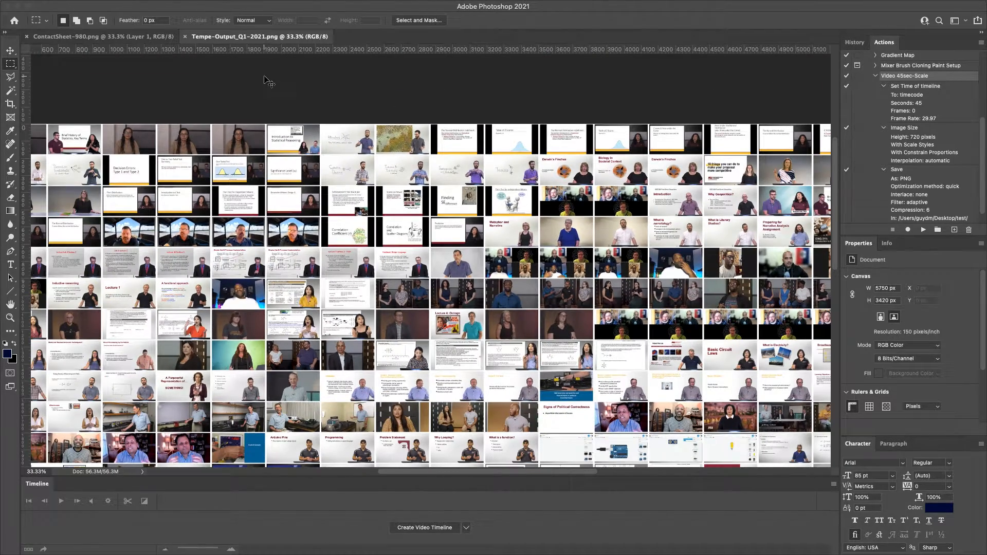
{"action": "key", "text": "super+minus"}
{"action": "scroll", "coordinate": [352, 215], "scroll_direction": "down", "scroll_amount": 3}
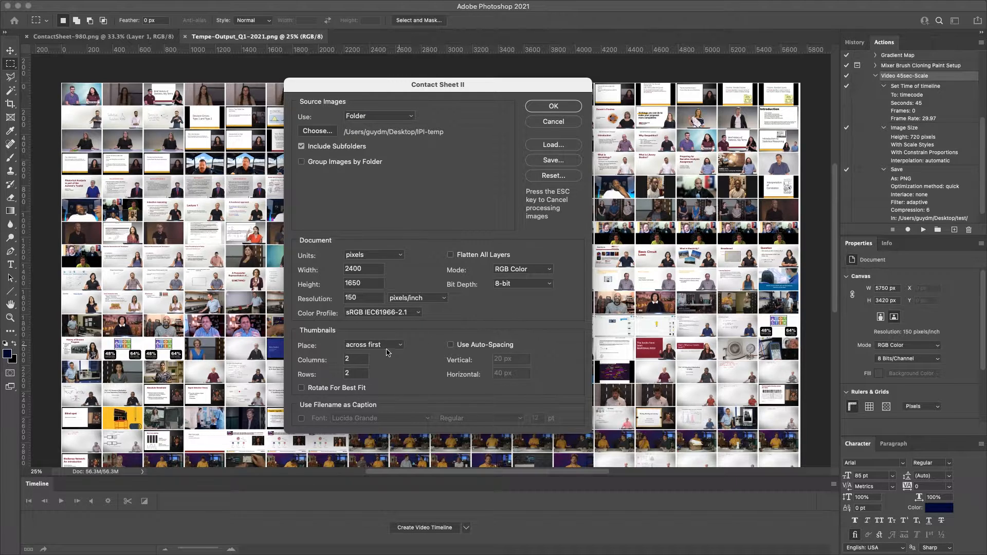
Review Contact Sheet II's thumbnail placement, document size and column settings, and close the dialog without creating a sheet
{"action": "left_click", "coordinate": [386, 348]}
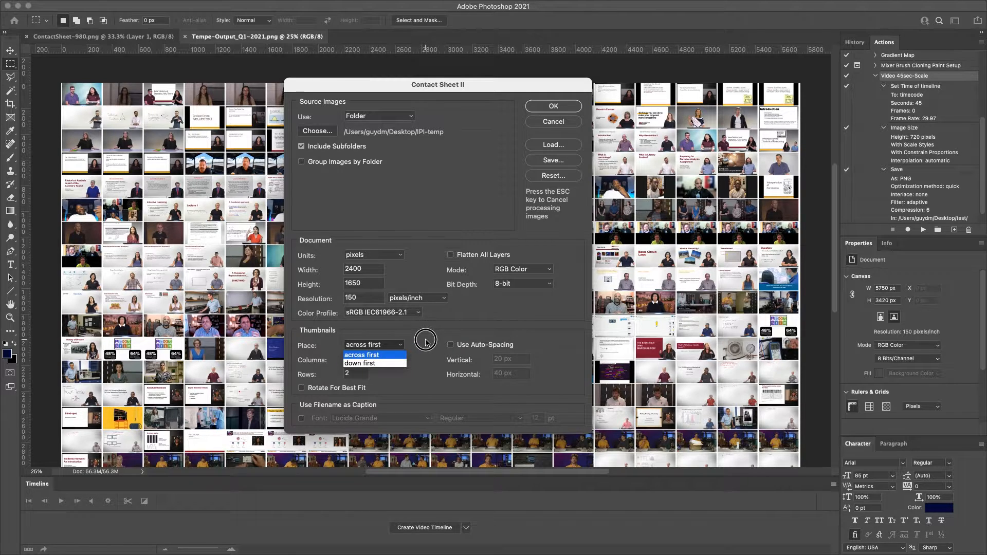
{"action": "left_click", "coordinate": [425, 342]}
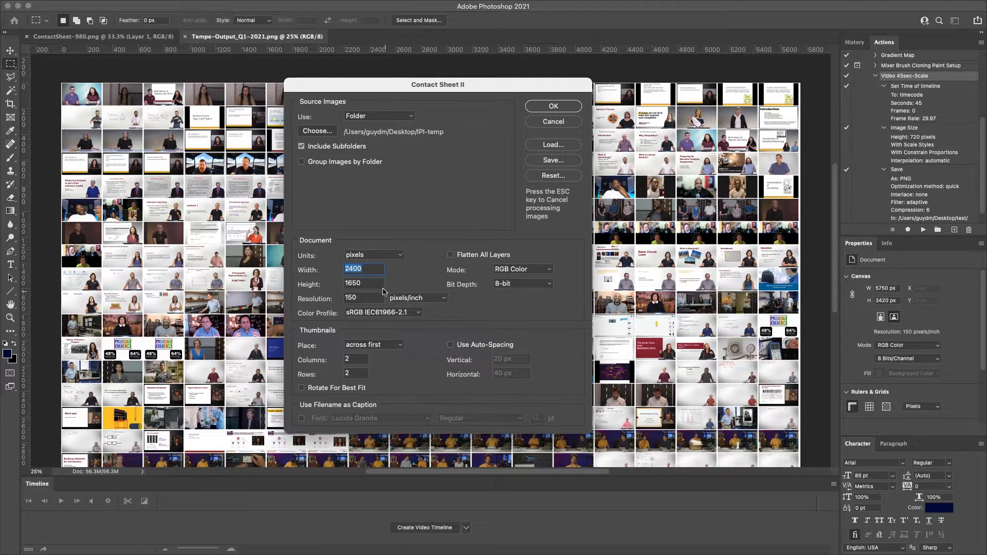
{"action": "left_click_drag", "start_coordinate": [366, 283], "coordinate": [345, 286]}
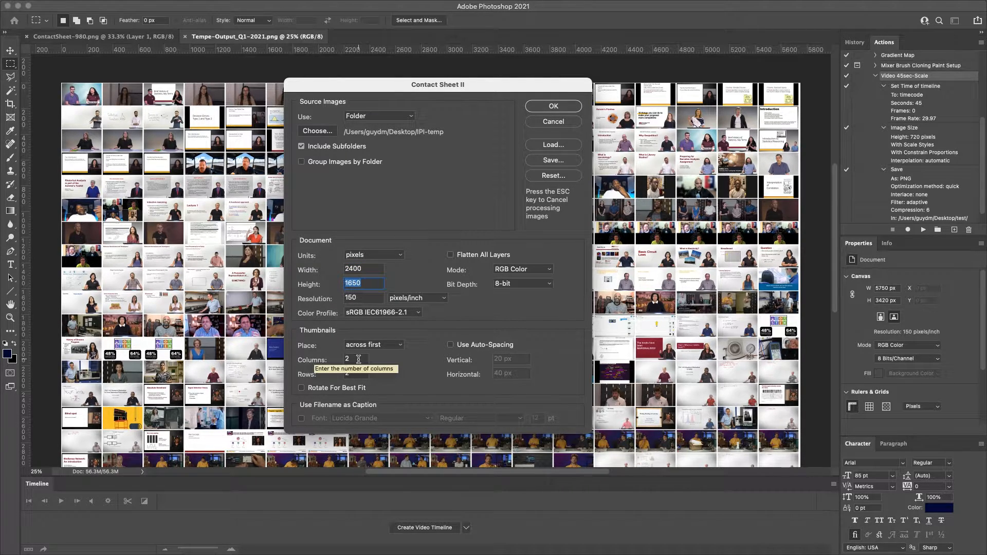
{"action": "left_click_drag", "start_coordinate": [357, 359], "coordinate": [359, 368]}
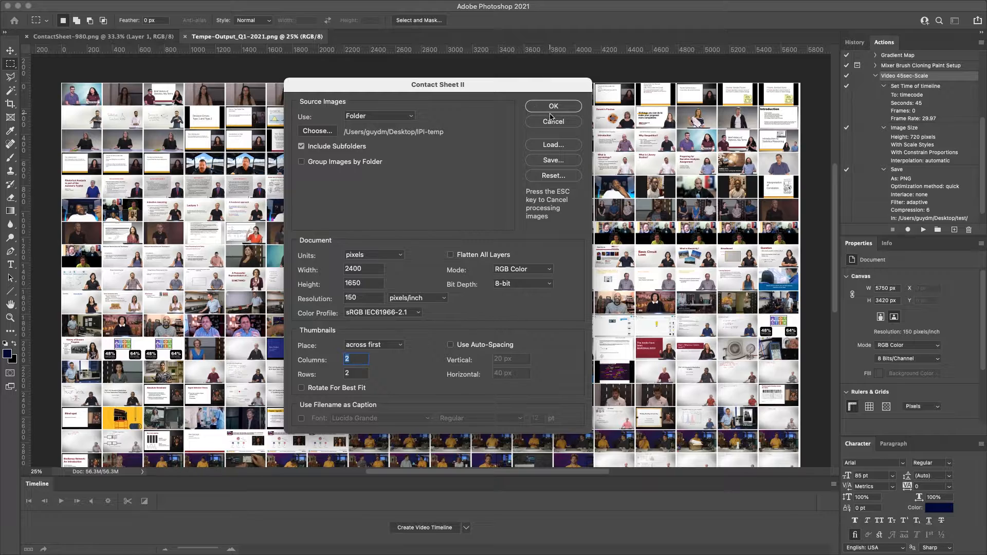
{"action": "left_click", "coordinate": [554, 122]}
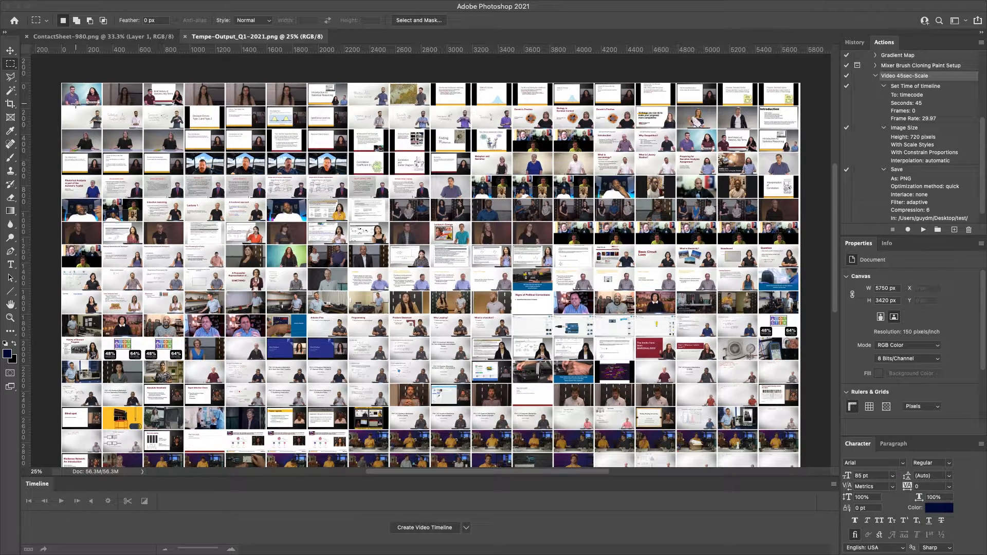
Look over the Tempe-Output_Q1-2021.png contact sheet from its first row of stills to the last
{"action": "scroll", "coordinate": [451, 286], "scroll_direction": "down", "scroll_amount": 2}
{"action": "scroll", "coordinate": [452, 286], "scroll_direction": "down", "scroll_amount": 8}
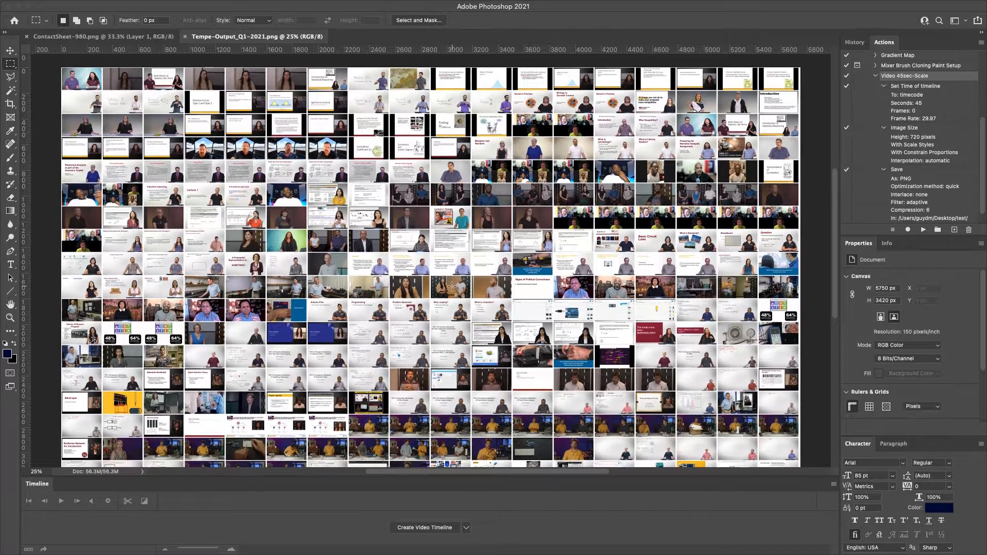
{"action": "scroll", "coordinate": [452, 286], "scroll_direction": "up", "scroll_amount": 10}
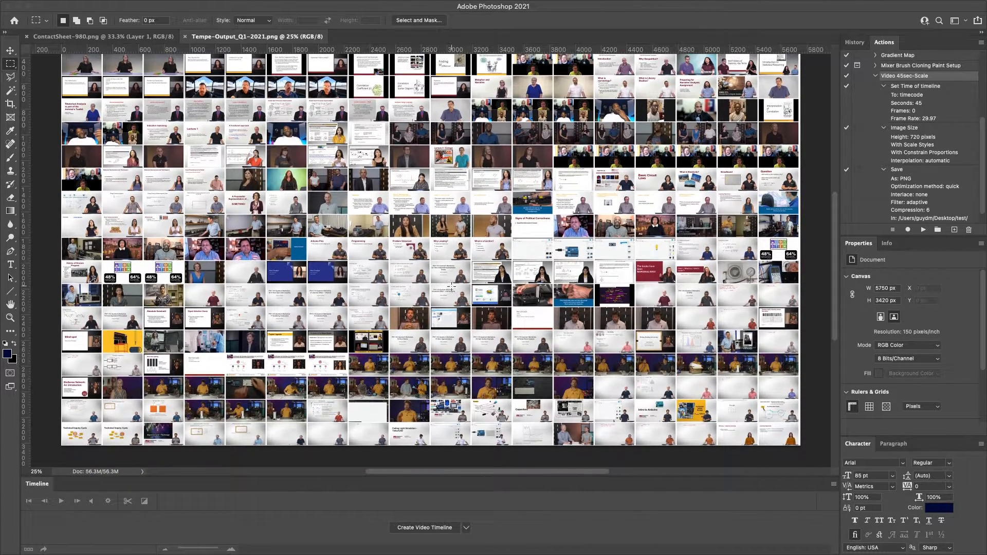
{"action": "scroll", "coordinate": [451, 287], "scroll_direction": "down", "scroll_amount": 3}
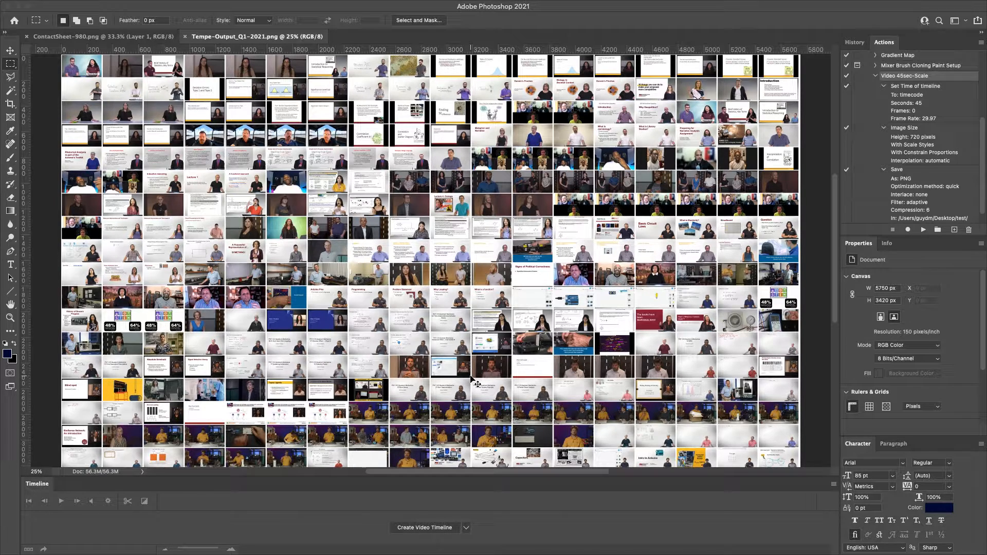
{"action": "key", "text": "super+Tab"}
{"action": "key", "text": "super+Tab"}
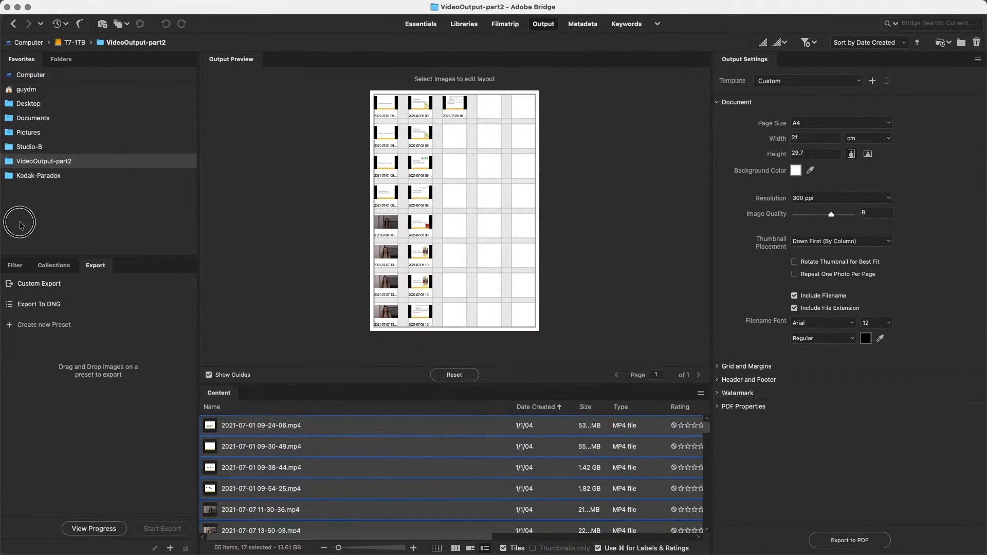
{"action": "key", "text": "super+F1"}
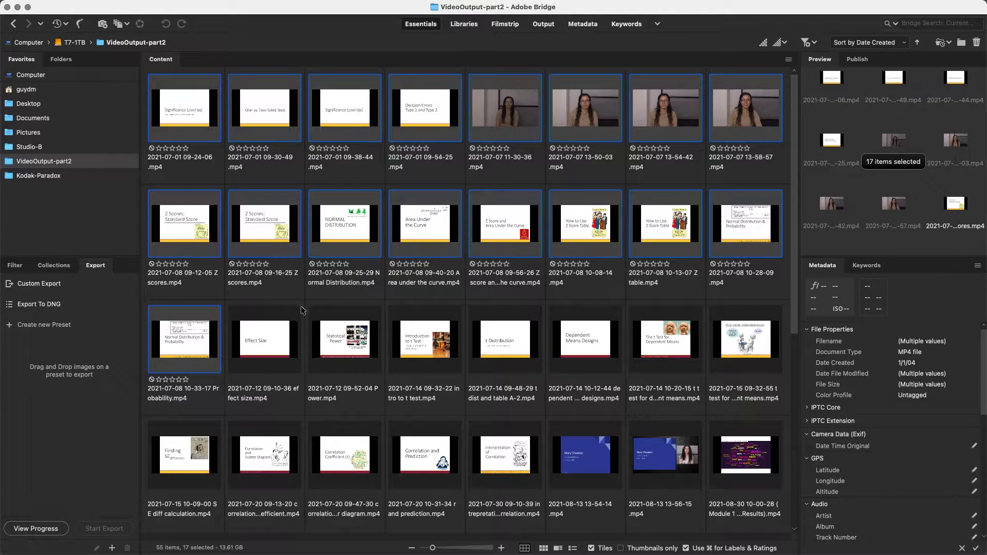
{"action": "left_click", "coordinate": [296, 323]}
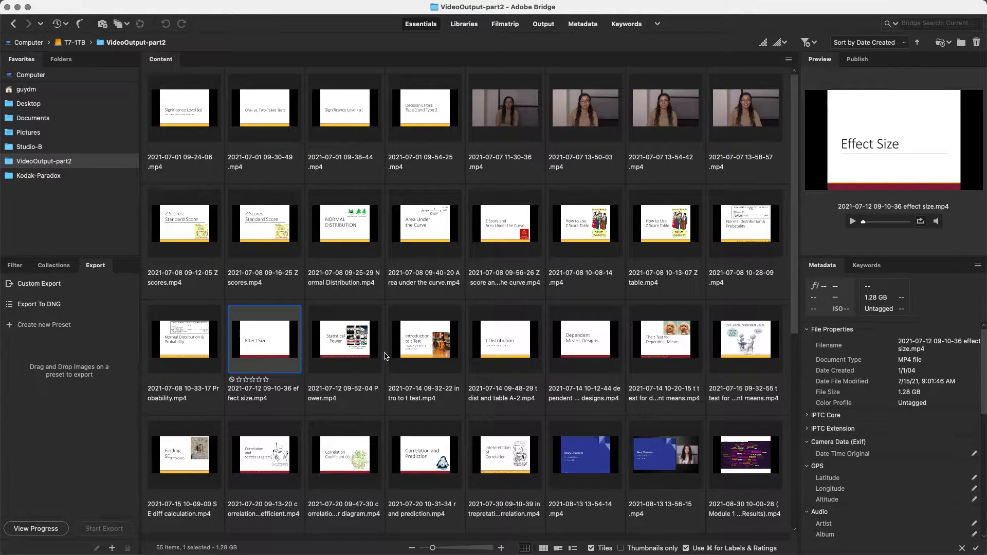
{"action": "left_click", "coordinate": [572, 548]}
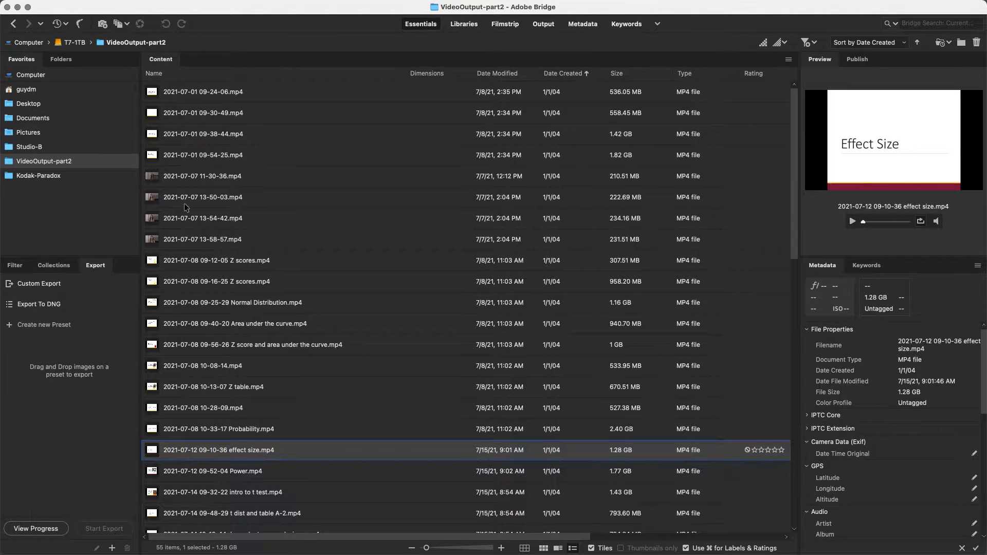
Browse the VideoOutput-part2 list and sort it by filename, by date modified and finally by size
{"action": "scroll", "coordinate": [206, 355], "scroll_direction": "down", "scroll_amount": 5}
{"action": "scroll", "coordinate": [206, 355], "scroll_direction": "down", "scroll_amount": 9}
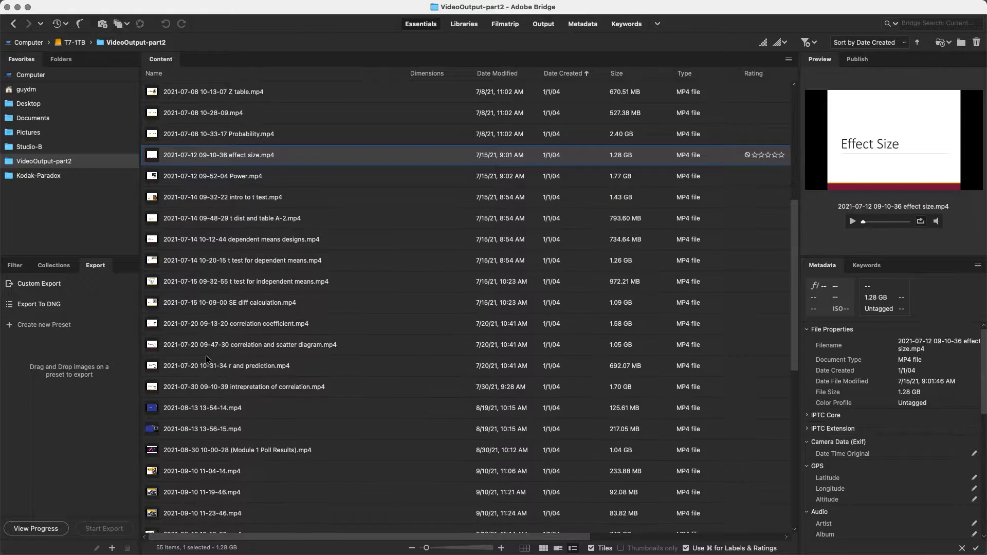
{"action": "scroll", "coordinate": [343, 270], "scroll_direction": "up", "scroll_amount": 9}
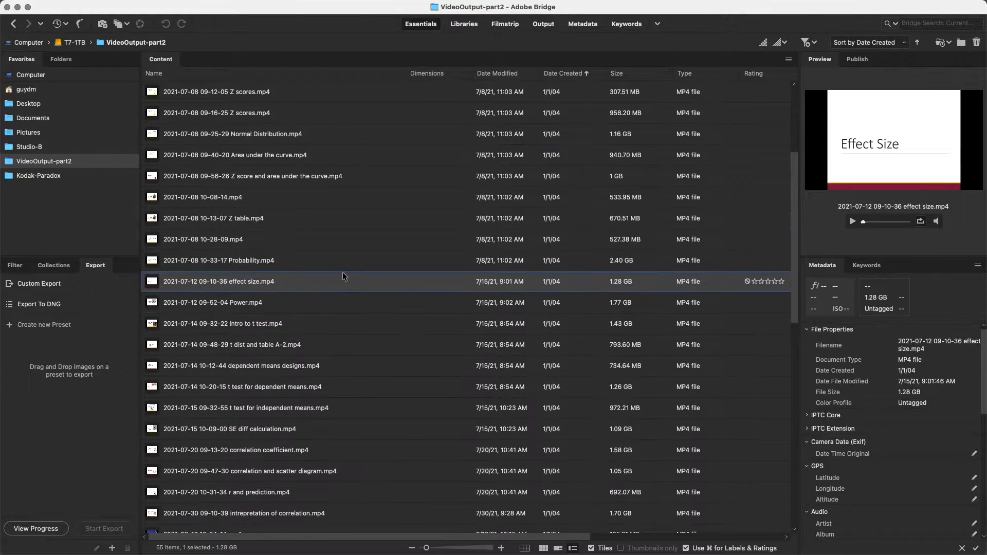
{"action": "left_click", "coordinate": [153, 74]}
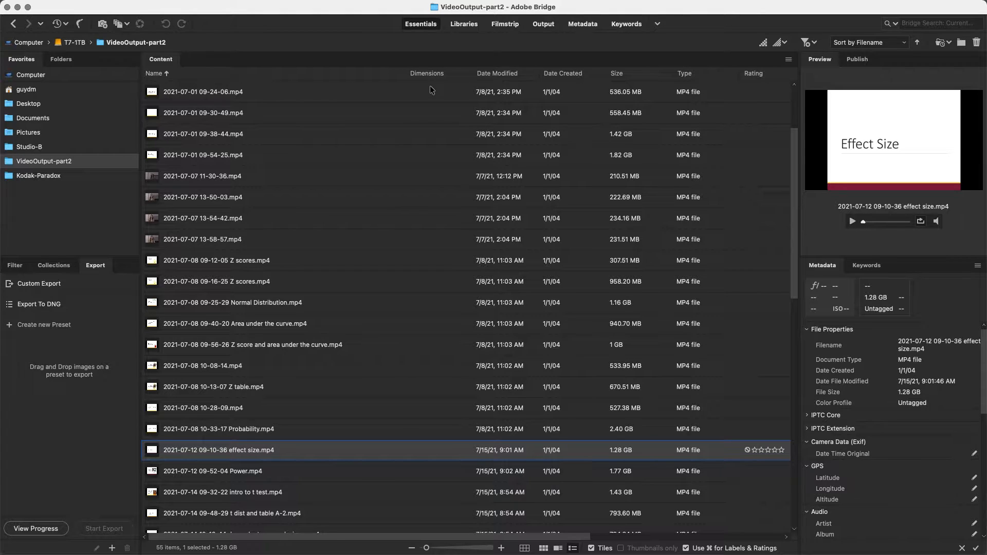
{"action": "left_click", "coordinate": [495, 72]}
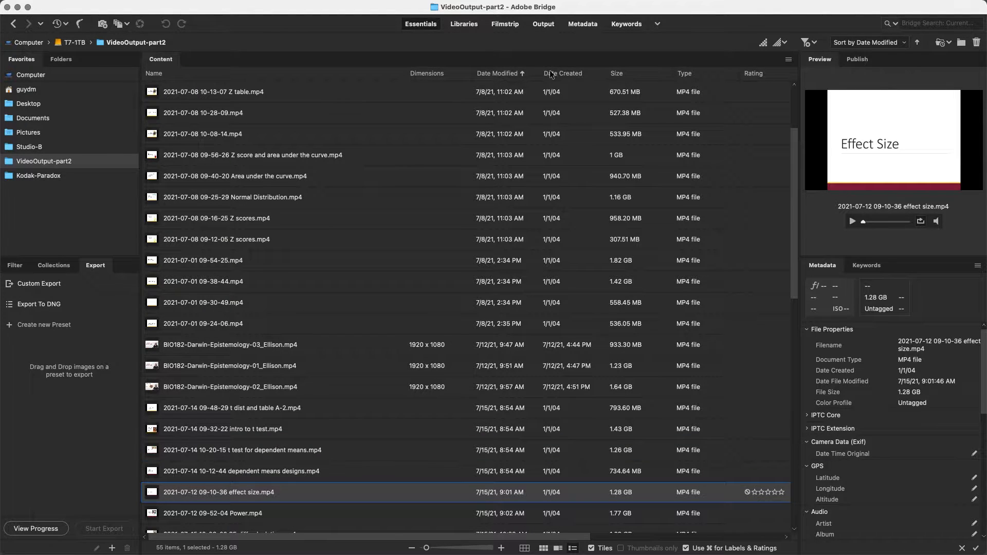
{"action": "left_click", "coordinate": [621, 76]}
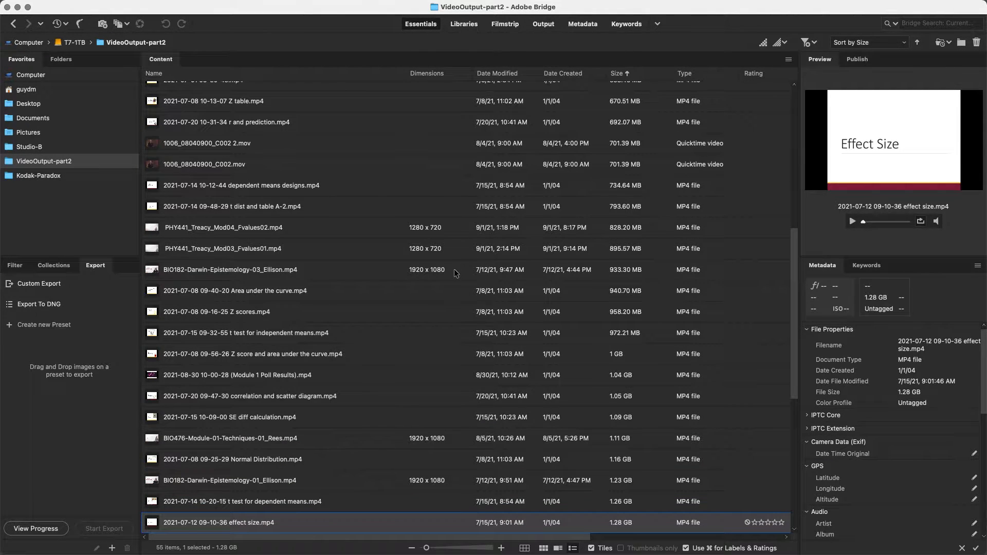
{"action": "scroll", "coordinate": [453, 270], "scroll_direction": "up", "scroll_amount": 4}
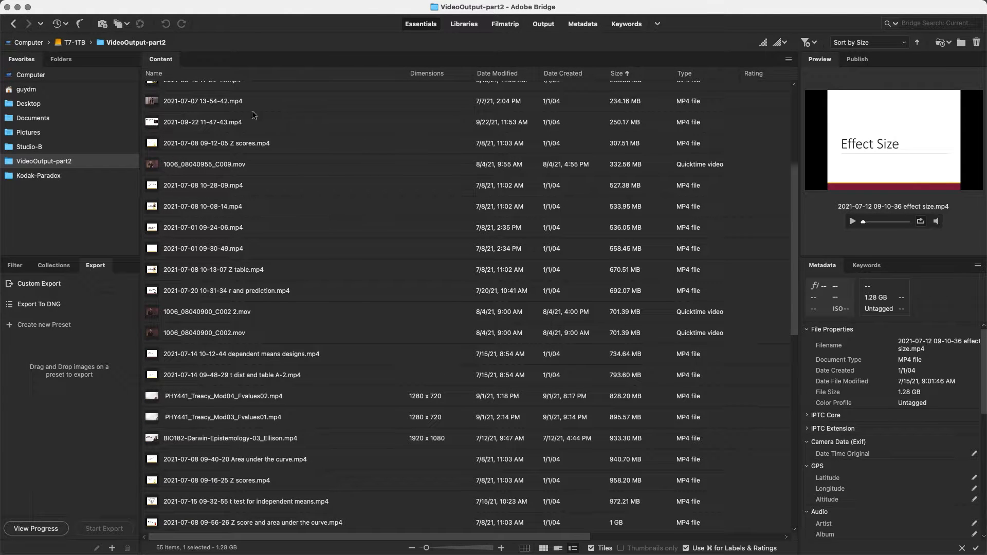
Sort the VideoOutput-part2 videos by date modified in descending order, with the newest files first
{"action": "scroll", "coordinate": [351, 246], "scroll_direction": "up", "scroll_amount": 8}
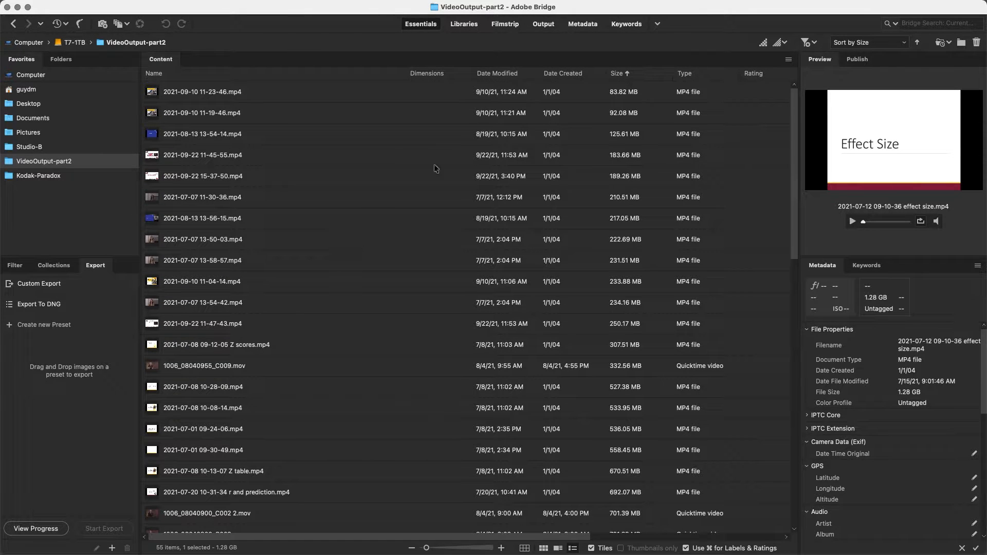
{"action": "left_click", "coordinate": [509, 73]}
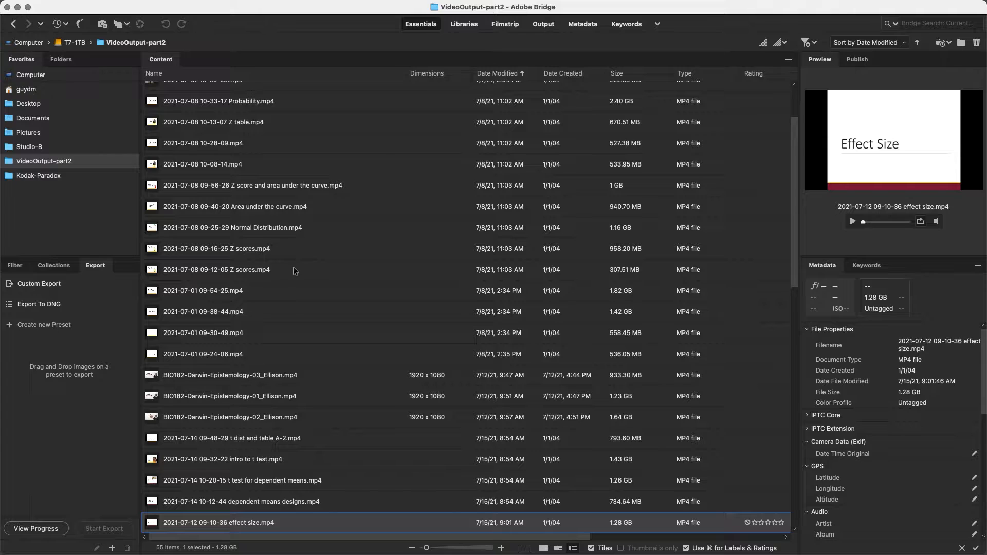
{"action": "scroll", "coordinate": [294, 271], "scroll_direction": "up", "scroll_amount": 1}
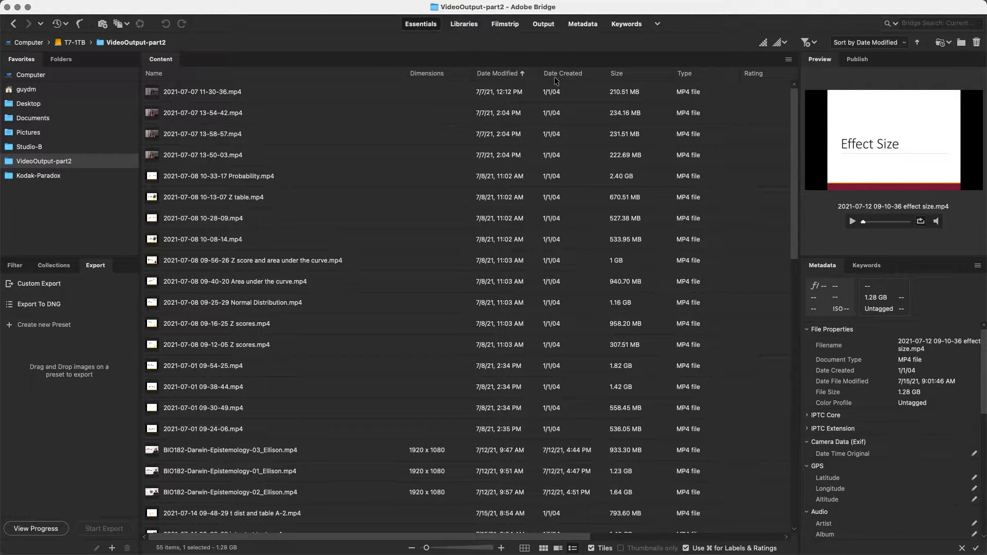
{"action": "left_click", "coordinate": [509, 76]}
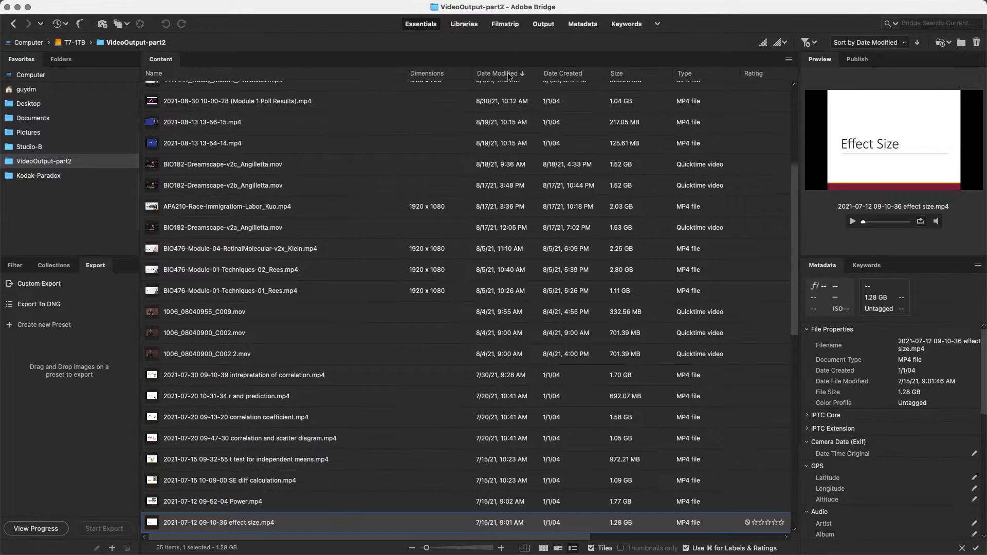
{"action": "scroll", "coordinate": [478, 300], "scroll_direction": "up", "scroll_amount": 2}
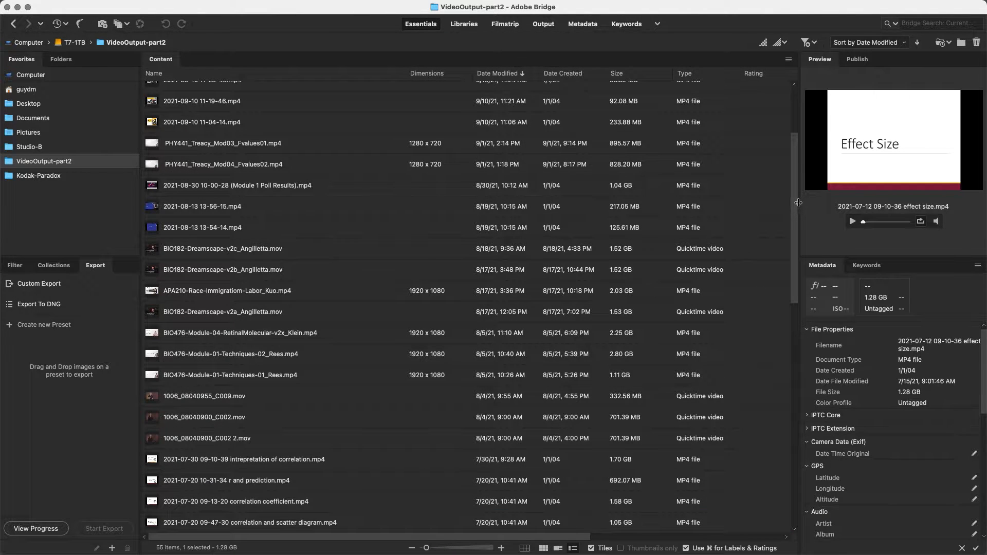
{"action": "scroll", "coordinate": [787, 172], "scroll_direction": "up", "scroll_amount": 3}
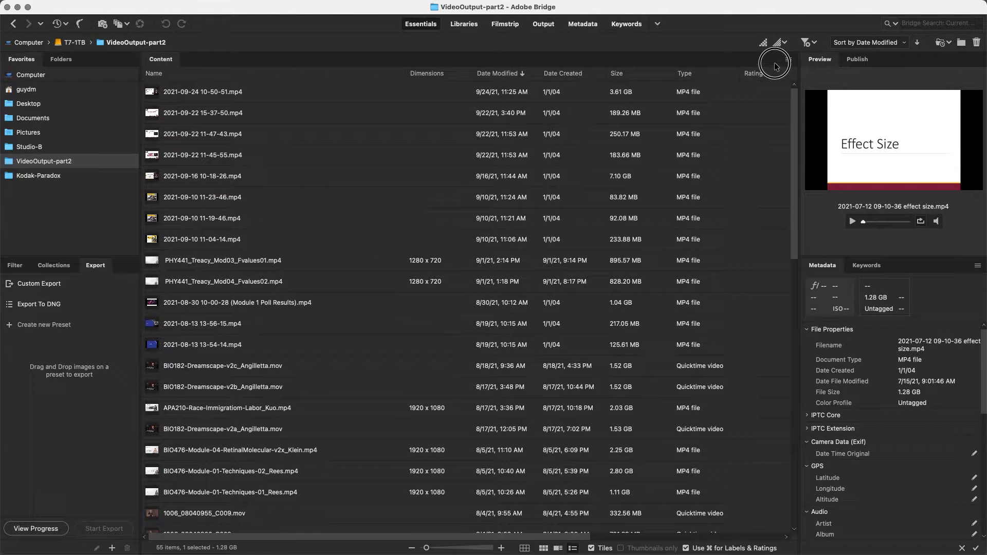
{"action": "left_click", "coordinate": [173, 98]}
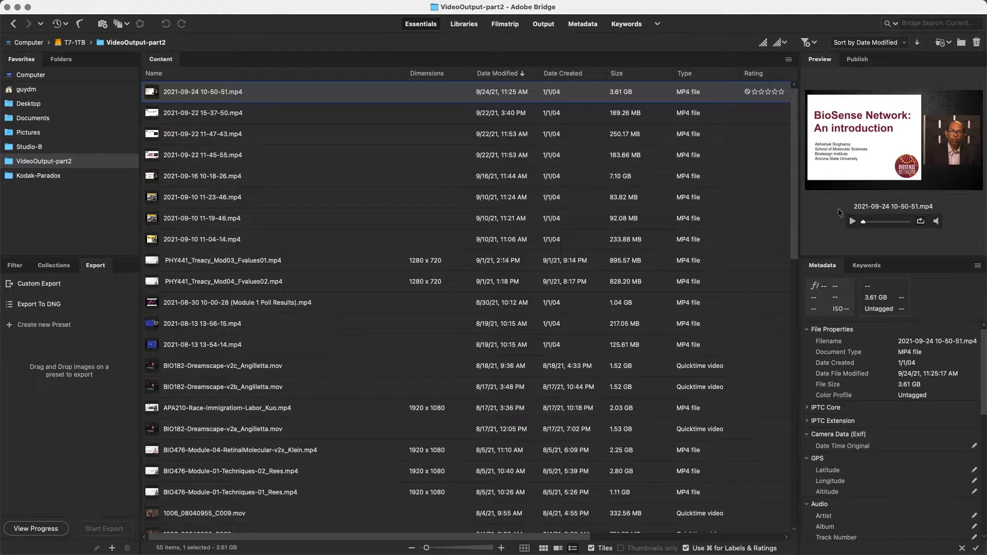
{"action": "left_click_drag", "start_coordinate": [794, 199], "coordinate": [797, 481]}
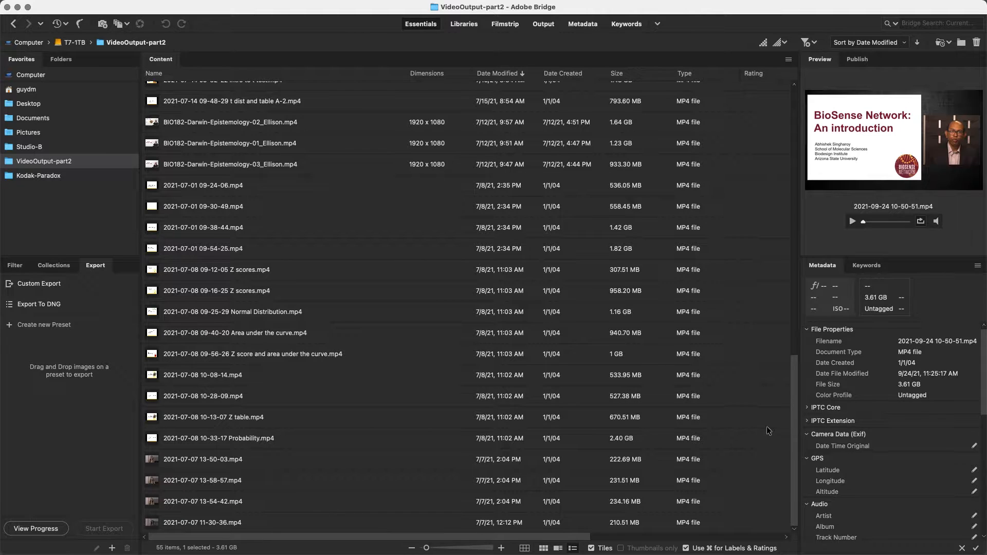
{"action": "left_click_drag", "start_coordinate": [793, 427], "coordinate": [794, 154]}
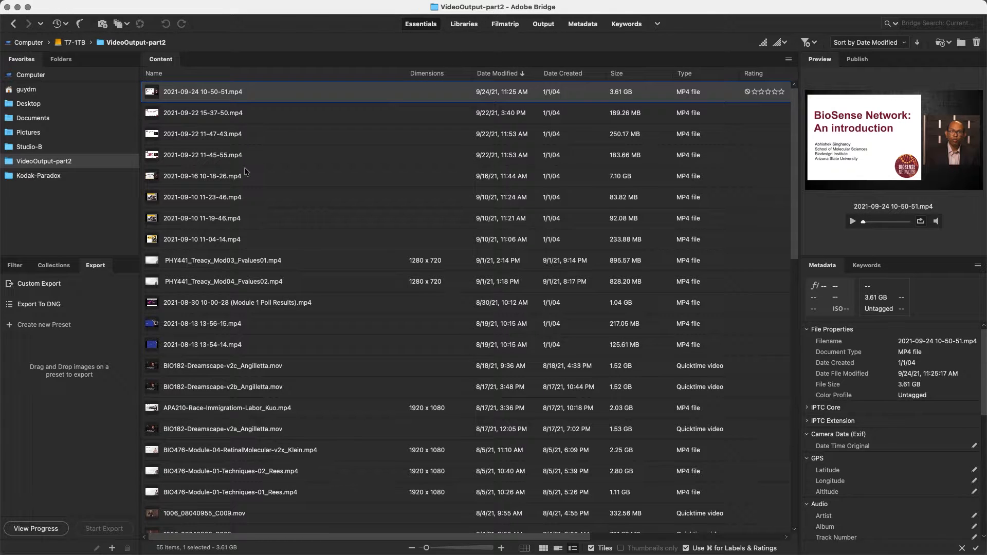
{"action": "scroll", "coordinate": [227, 178], "scroll_direction": "down", "scroll_amount": 10}
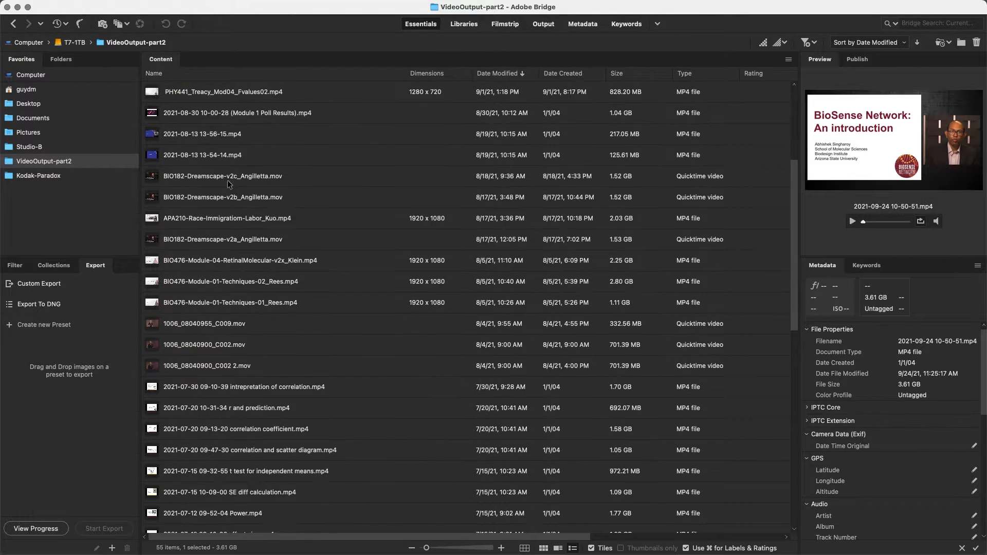
{"action": "scroll", "coordinate": [227, 180], "scroll_direction": "down", "scroll_amount": 3}
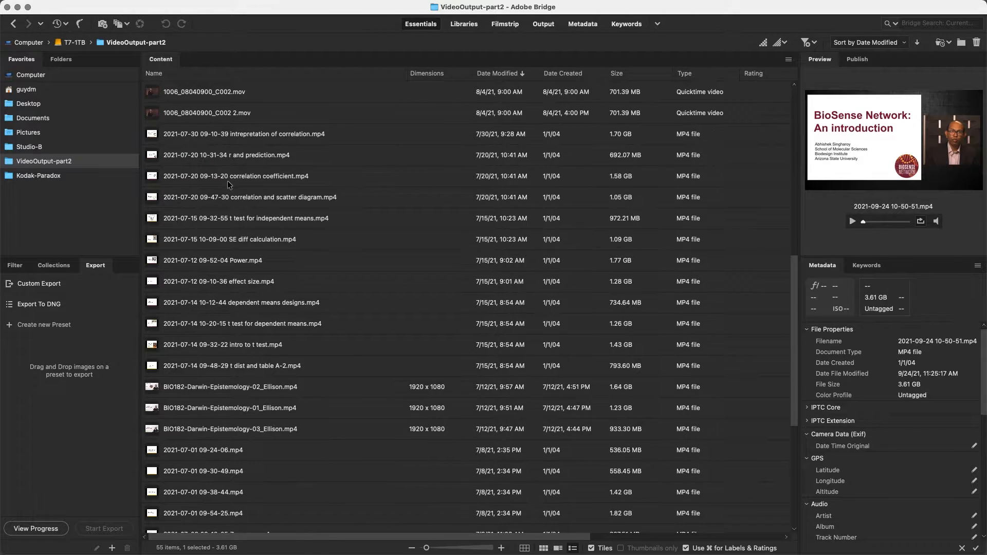
{"action": "scroll", "coordinate": [227, 180], "scroll_direction": "up", "scroll_amount": 9}
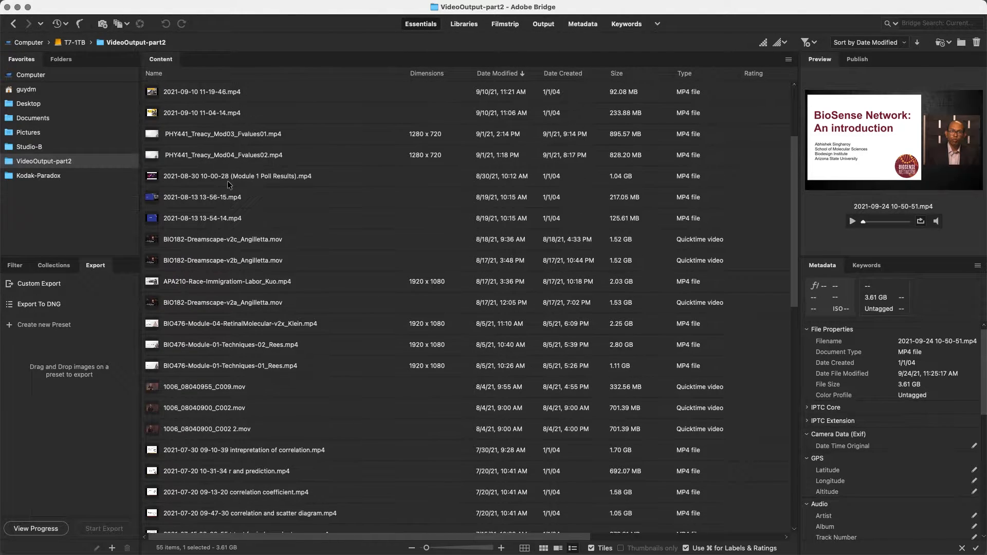
{"action": "scroll", "coordinate": [227, 181], "scroll_direction": "up", "scroll_amount": 3}
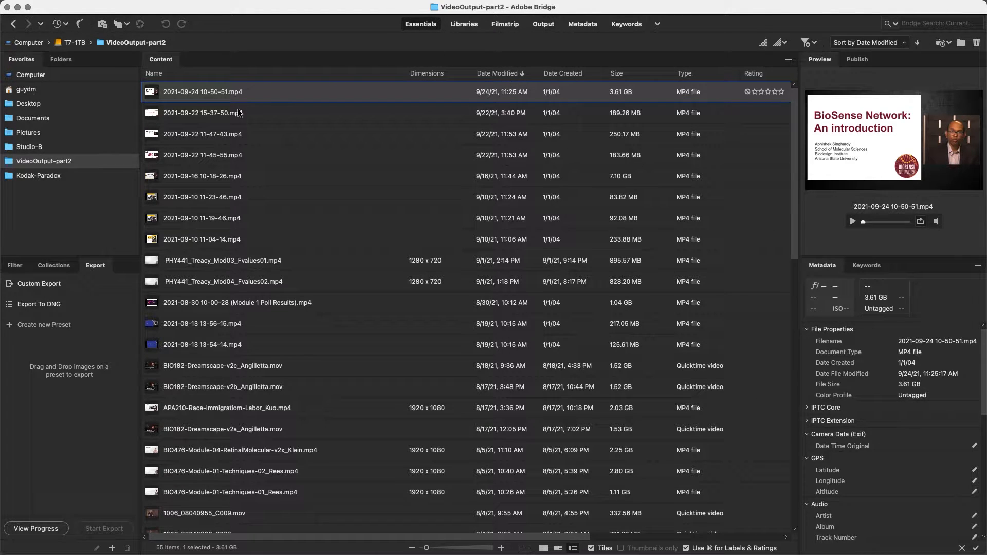
Select all videos in the VideoOutput-part2 folder and open Batch Rename for them
{"action": "key", "text": "super+a"}
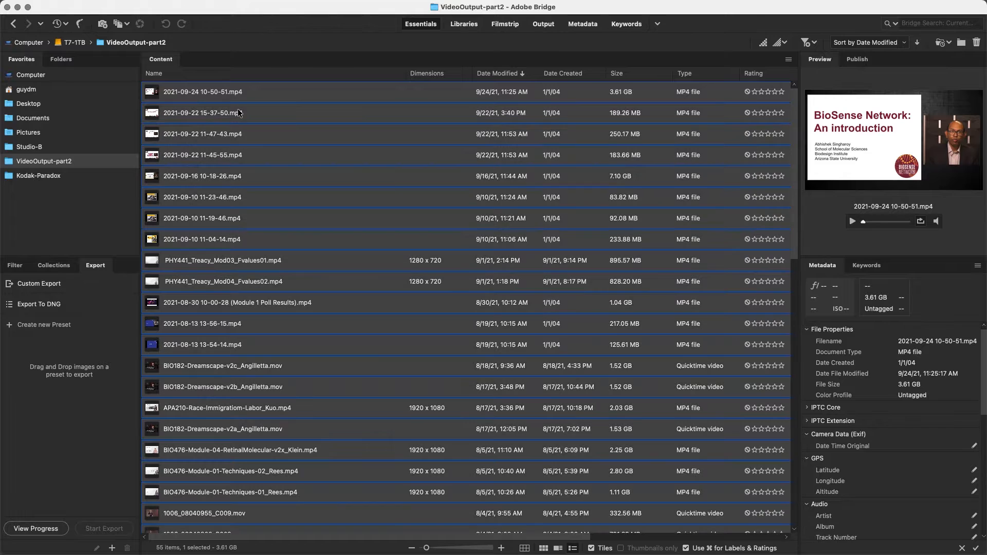
{"action": "left_click", "coordinate": [131, 6]}
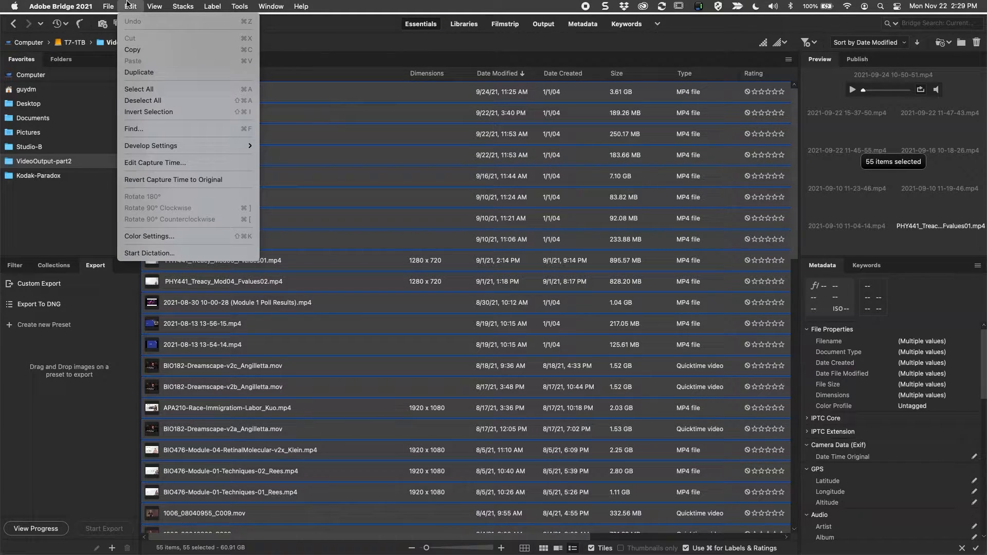
{"action": "mouse_move", "coordinate": [232, 6]}
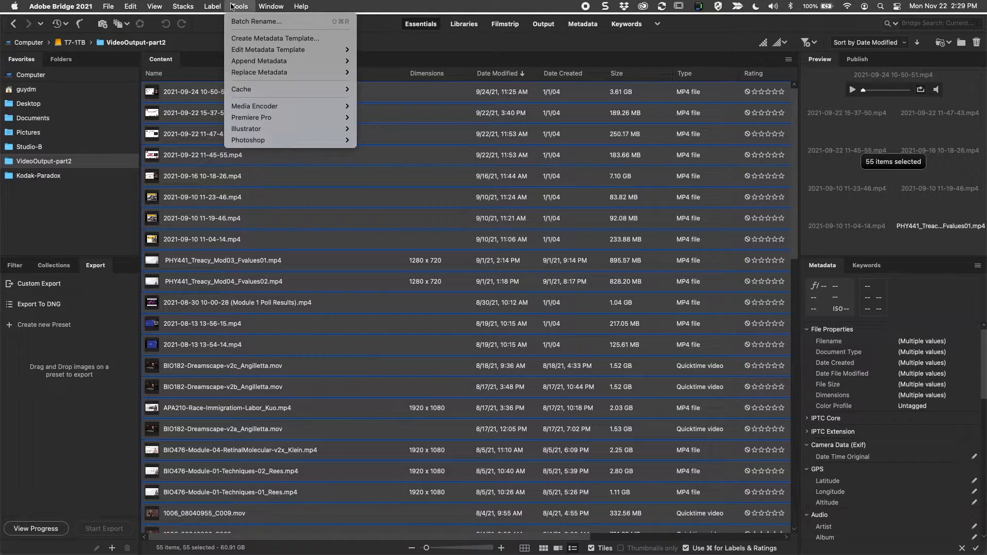
{"action": "left_click", "coordinate": [235, 22]}
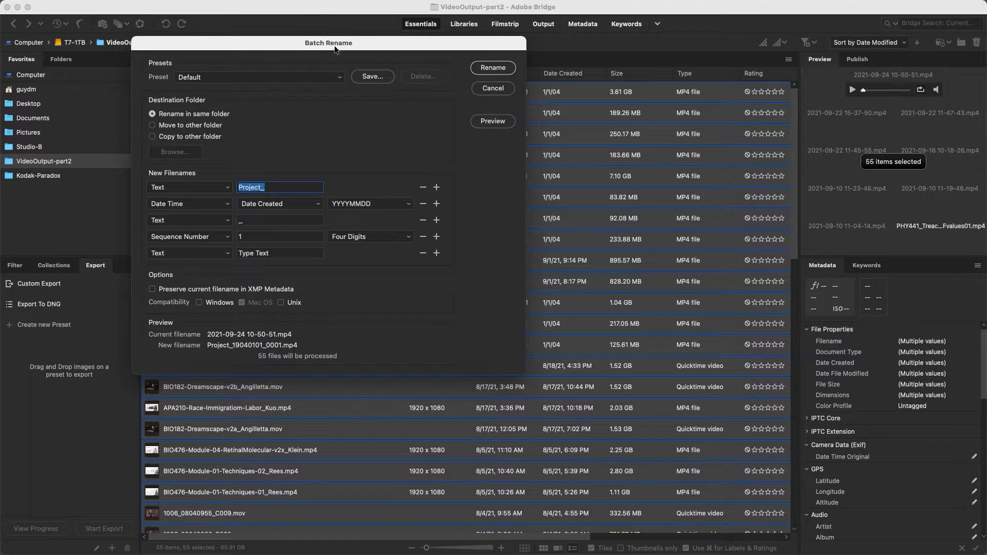
{"action": "left_click_drag", "start_coordinate": [337, 48], "coordinate": [501, 100]}
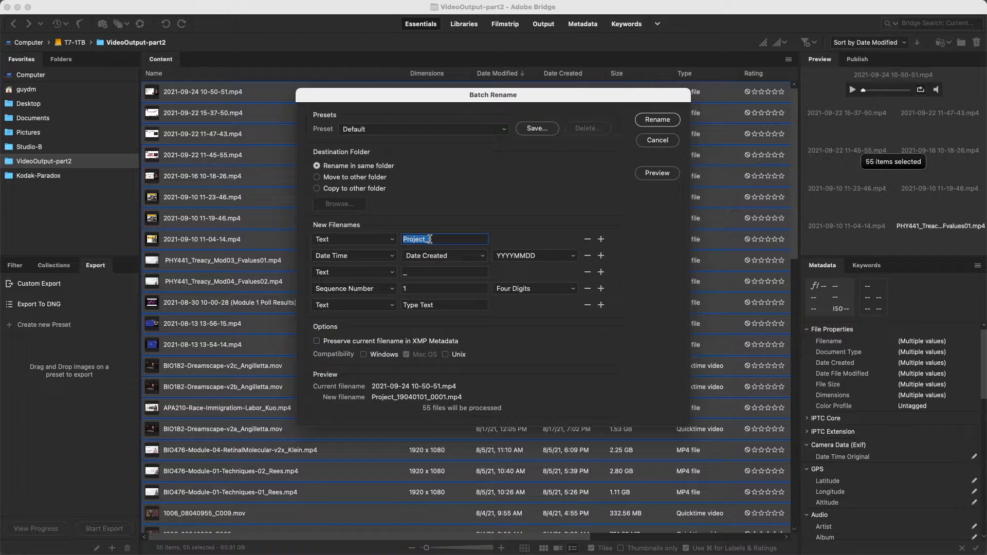
Set the new filenames to start with the text Output- followed by the Date File Modified date
{"action": "type", "text": "Output"}
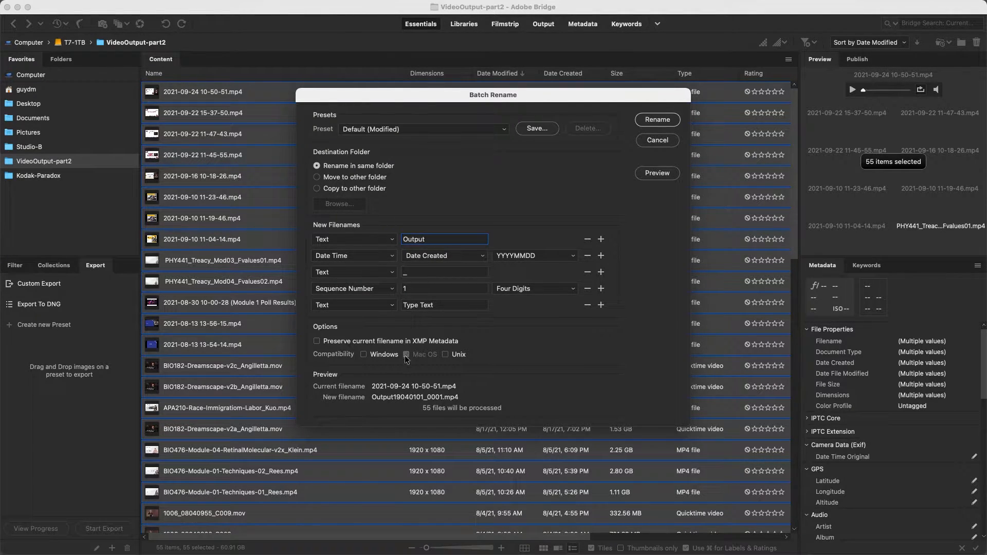
{"action": "type", "text": "-"}
{"action": "left_click", "coordinate": [470, 255]}
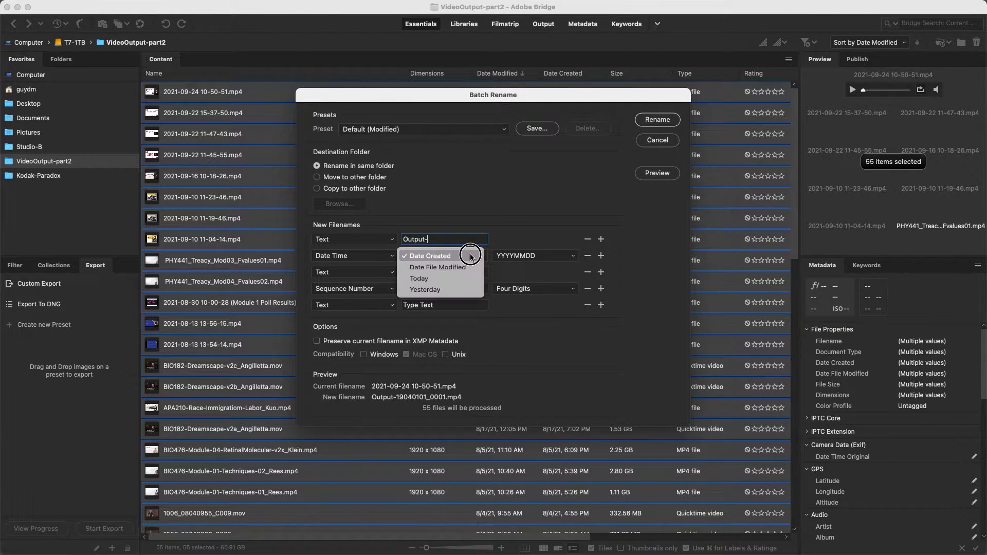
{"action": "left_click", "coordinate": [470, 264]}
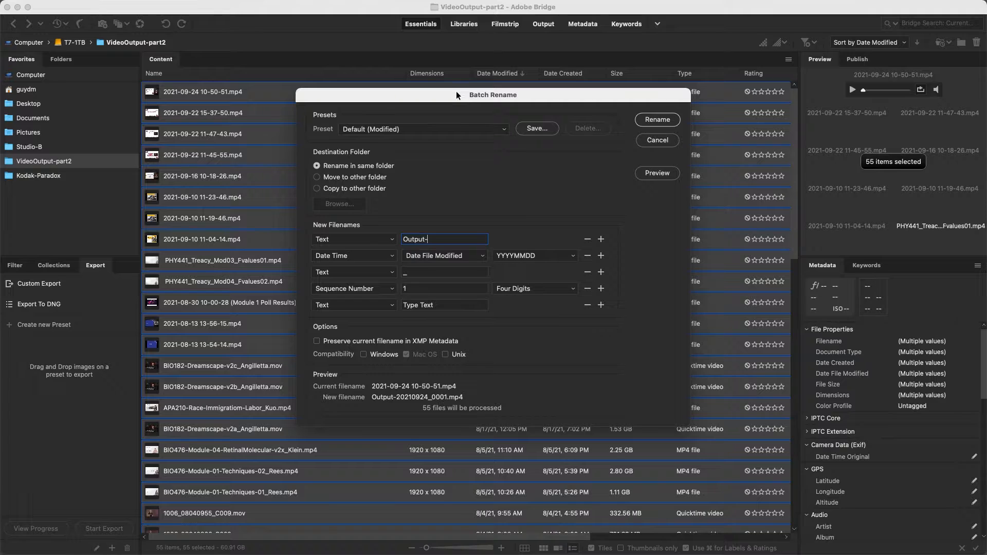
Compare the naming pattern with the files' modified and created dates, and rename all selected videos in the same folder
{"action": "left_click_drag", "start_coordinate": [456, 93], "coordinate": [427, 96]}
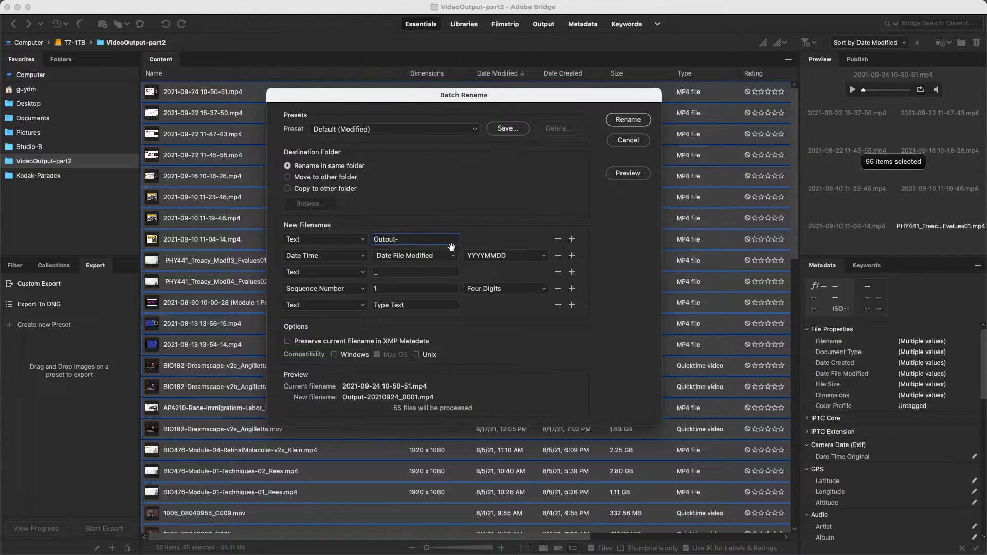
{"action": "left_click_drag", "start_coordinate": [503, 98], "coordinate": [473, 199]}
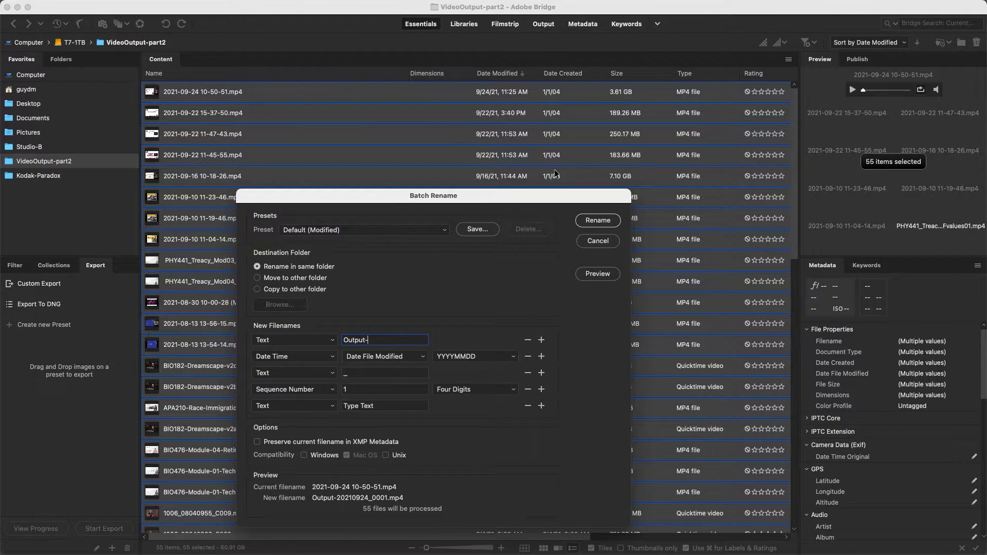
{"action": "left_click_drag", "start_coordinate": [548, 194], "coordinate": [333, 199]}
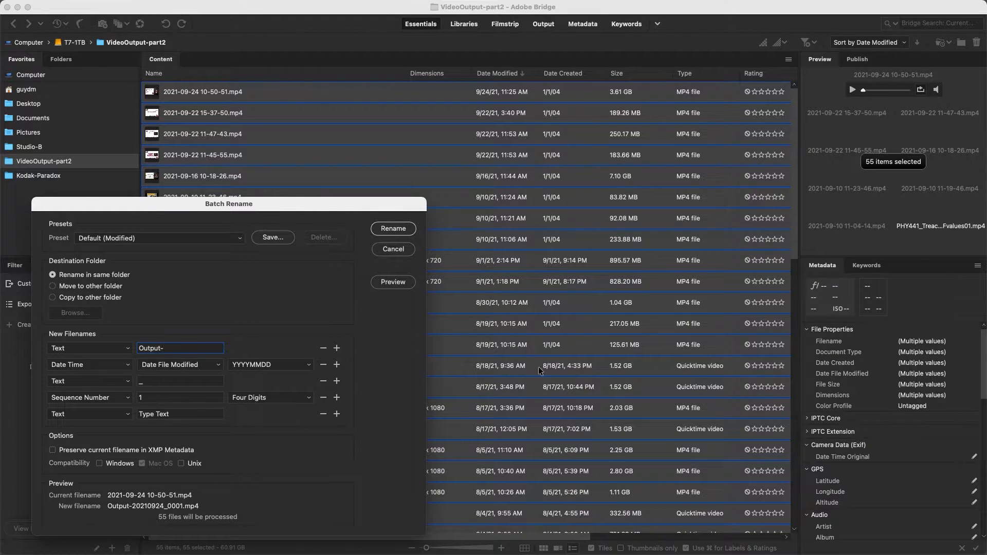
{"action": "left_click_drag", "start_coordinate": [323, 206], "coordinate": [552, 126]}
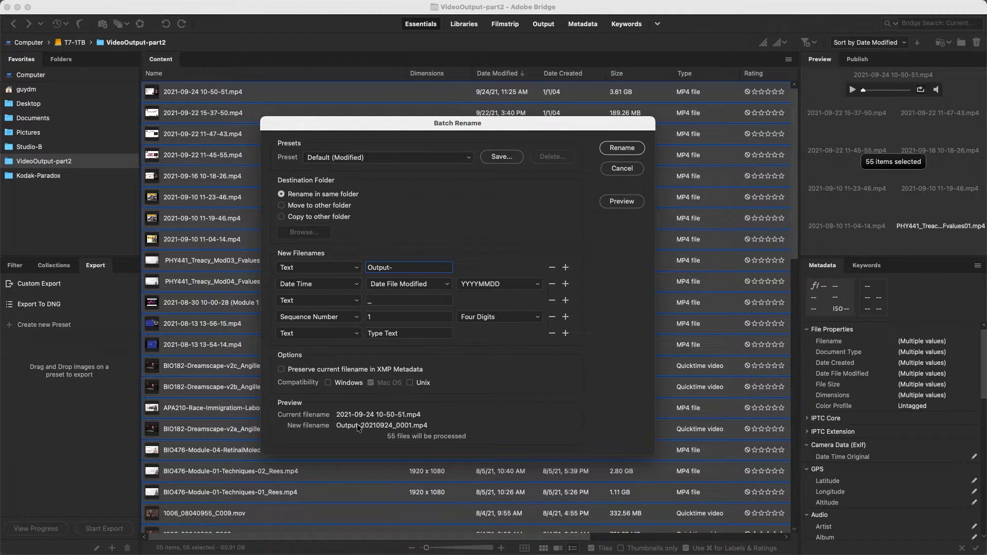
{"action": "left_click", "coordinate": [616, 152]}
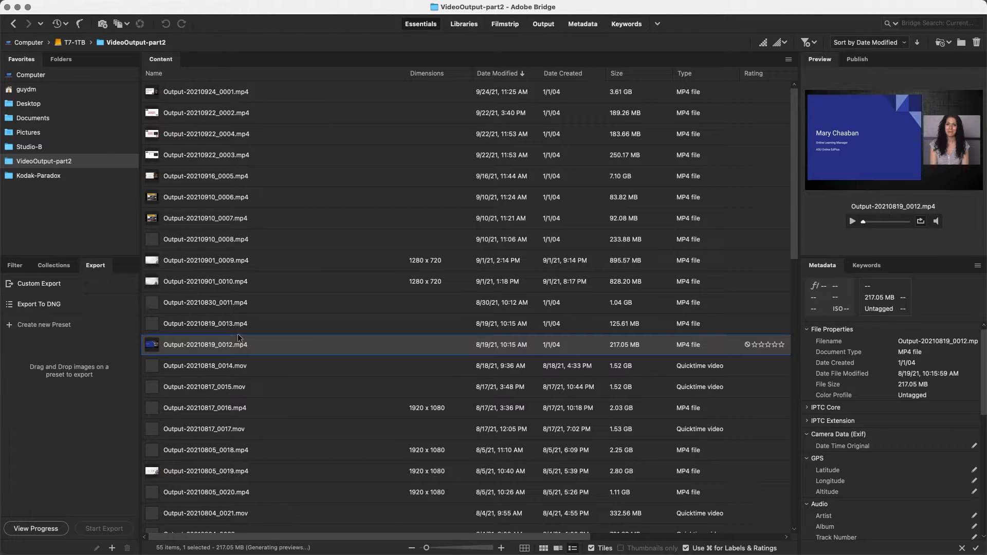
Look through the renamed videos in the VideoOutput-part2 list
{"action": "scroll", "coordinate": [237, 334], "scroll_direction": "down", "scroll_amount": 4}
{"action": "scroll", "coordinate": [239, 345], "scroll_direction": "down", "scroll_amount": 8}
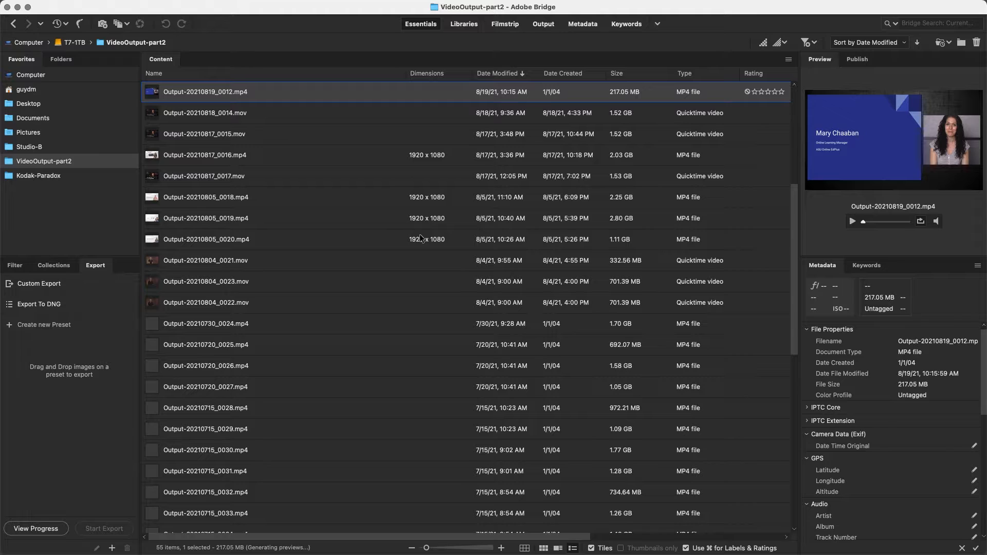
{"action": "scroll", "coordinate": [416, 231], "scroll_direction": "up", "scroll_amount": 8}
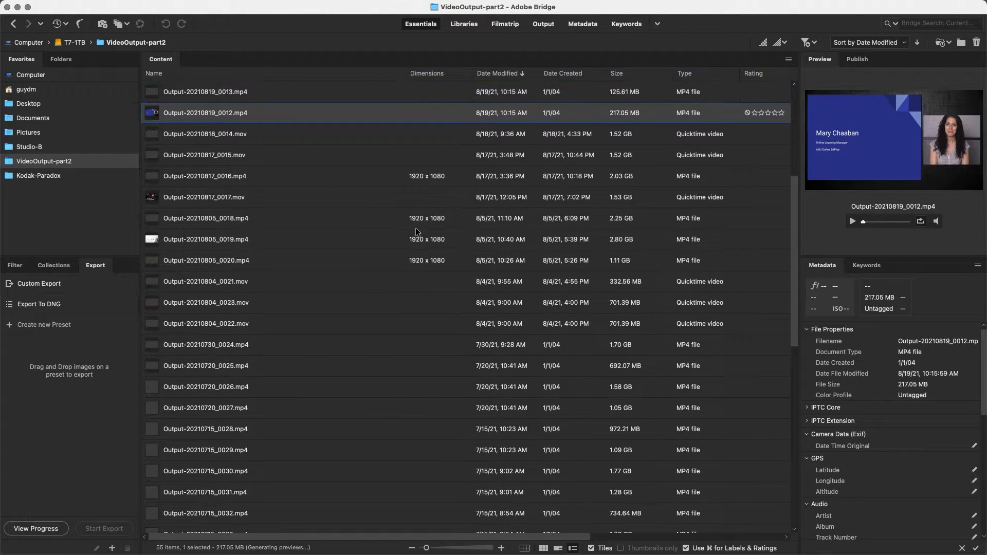
{"action": "key", "text": "super+f"}
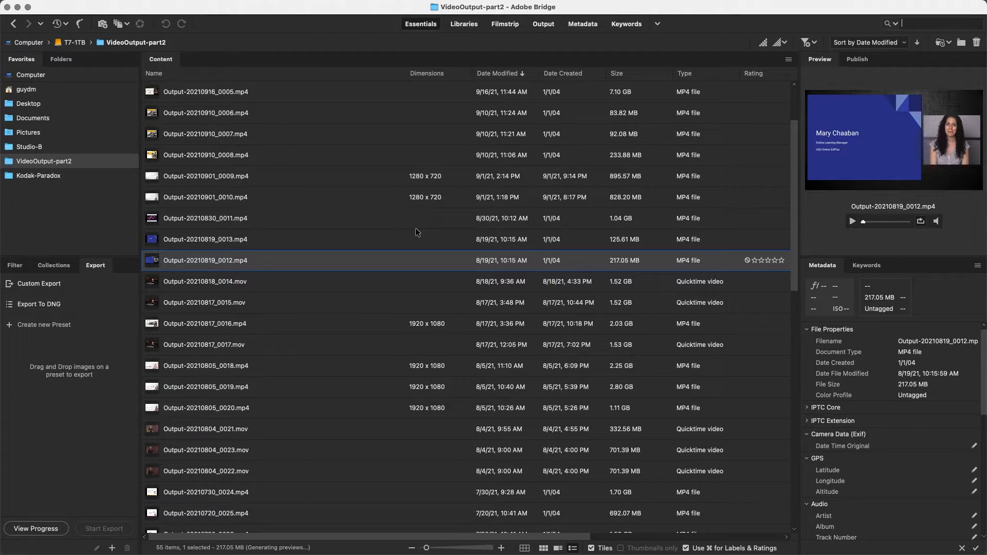
Switch to Photoshop, review the Batch settings for the Video 45sec-Scale action on the VideoOutput-part2 folder, and close the dialog without running it
{"action": "key", "text": "super+Tab"}
{"action": "key", "text": "super+Tab"}
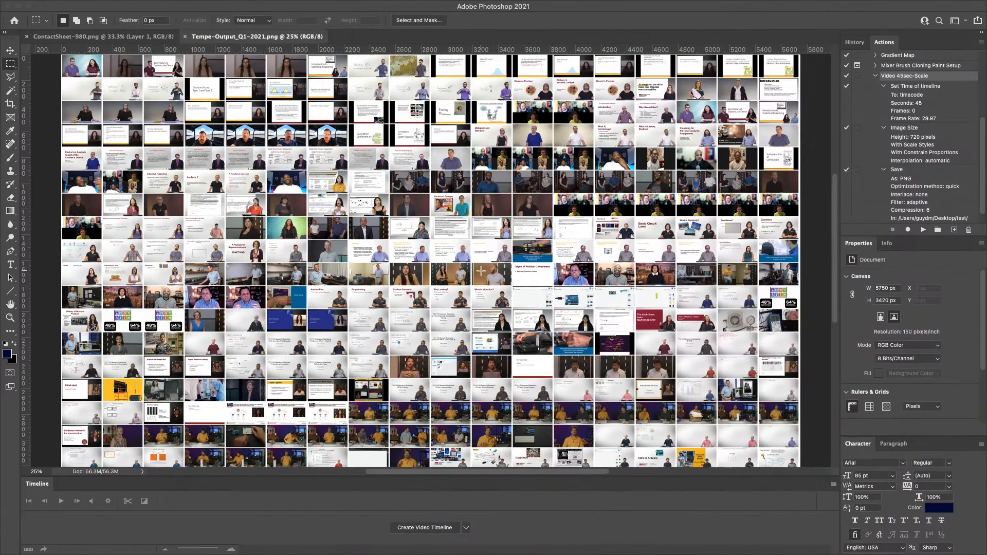
{"action": "left_click", "coordinate": [82, 6]}
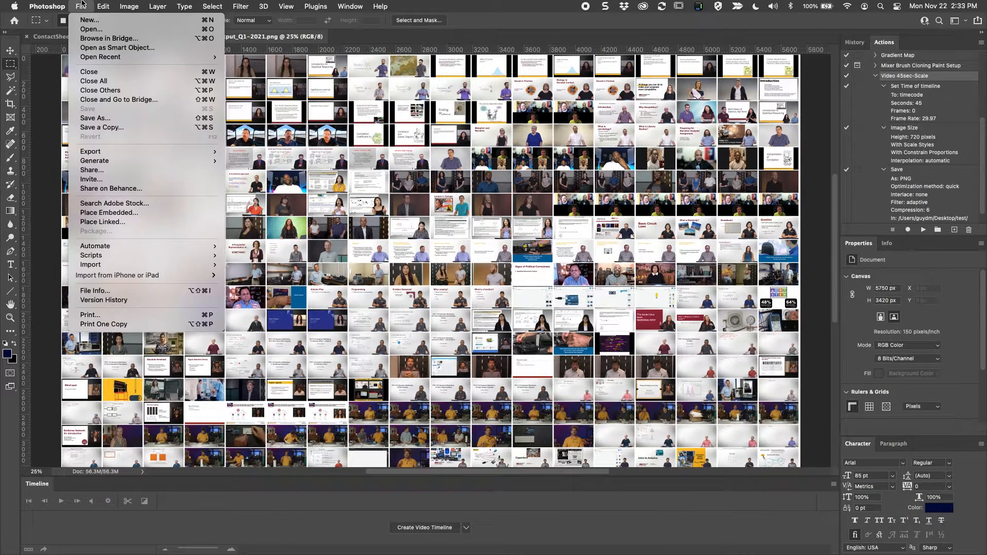
{"action": "mouse_move", "coordinate": [112, 249]}
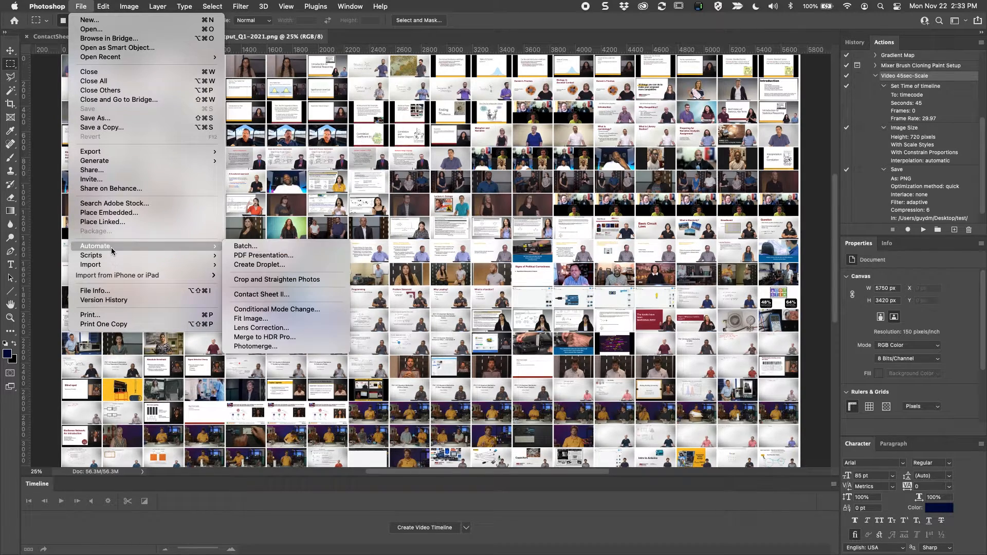
{"action": "left_click", "coordinate": [237, 247]}
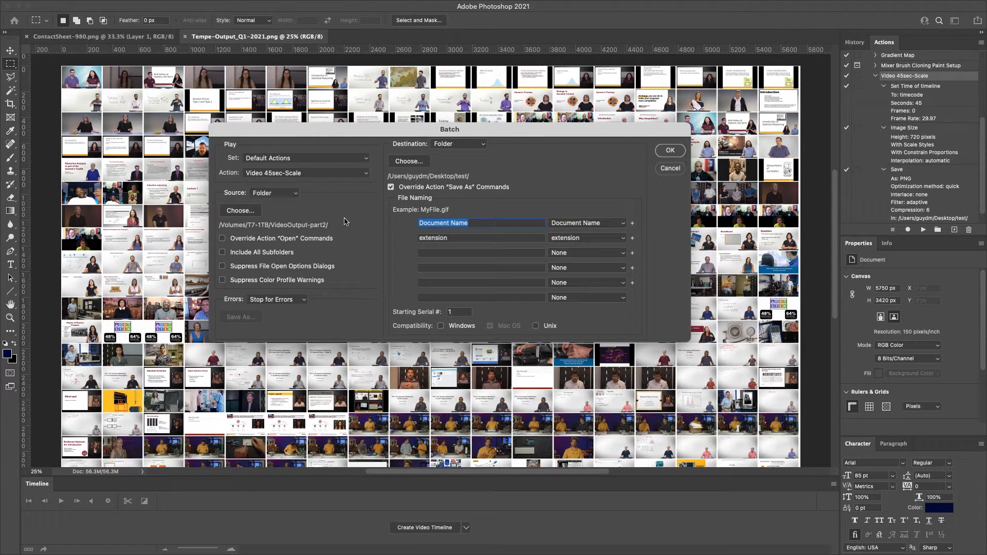
{"action": "left_click", "coordinate": [668, 170]}
{"action": "left_click", "coordinate": [668, 171]}
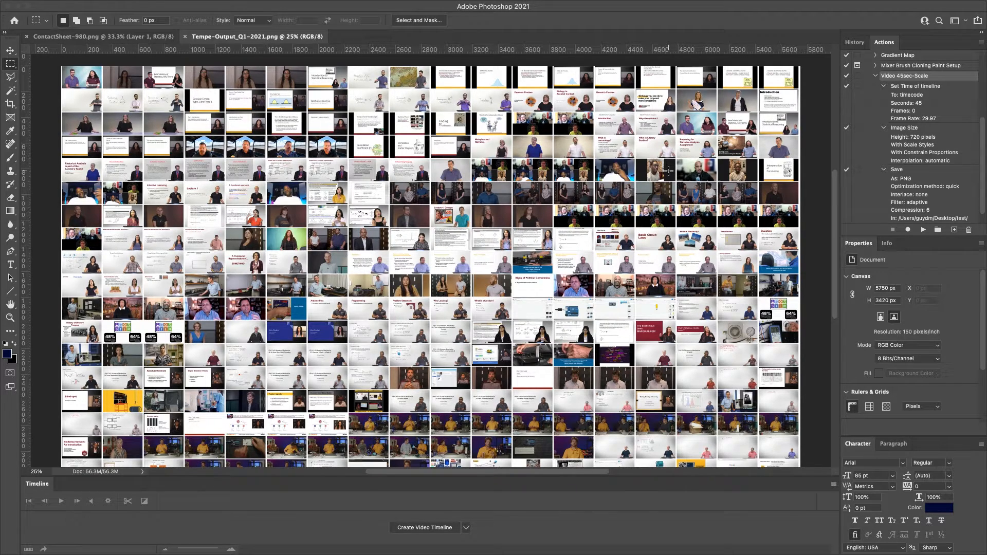
Switch to Finder and preview the first still, Output-07072021-001.jpg, in the PNGs-Total folder
{"action": "key", "text": "super+Tab"}
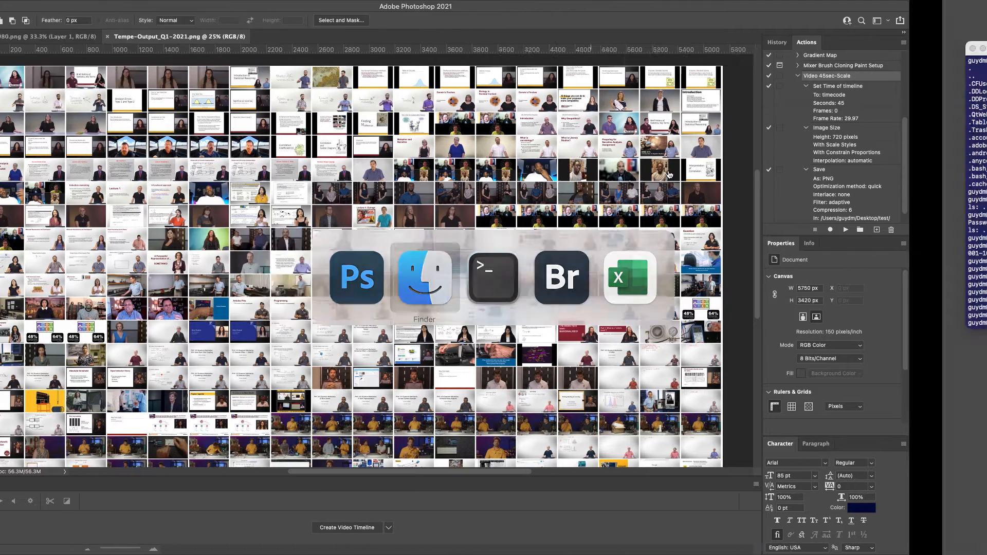
{"action": "scroll", "coordinate": [387, 301], "scroll_direction": "down", "scroll_amount": 5}
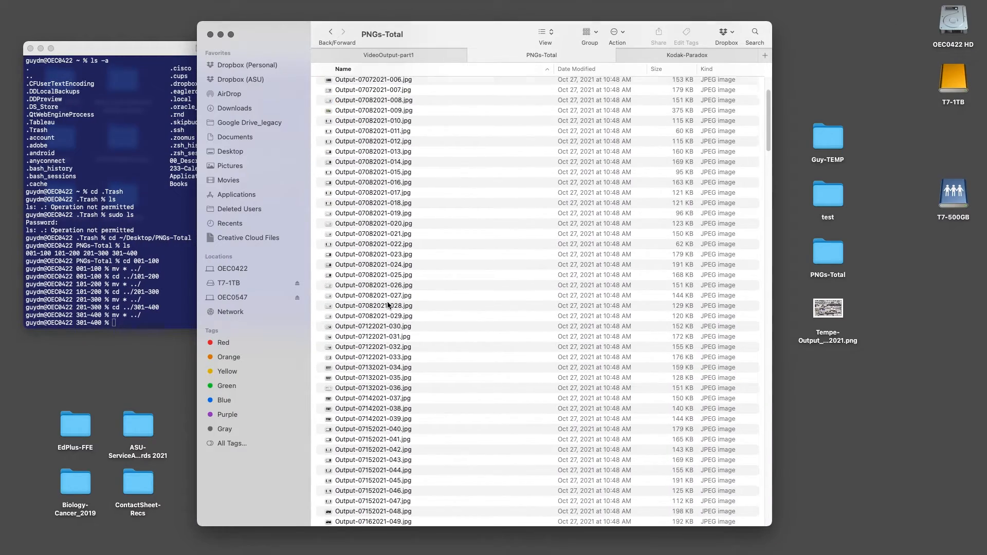
{"action": "scroll", "coordinate": [387, 301], "scroll_direction": "up", "scroll_amount": 5}
{"action": "scroll", "coordinate": [387, 302], "scroll_direction": "down", "scroll_amount": 2}
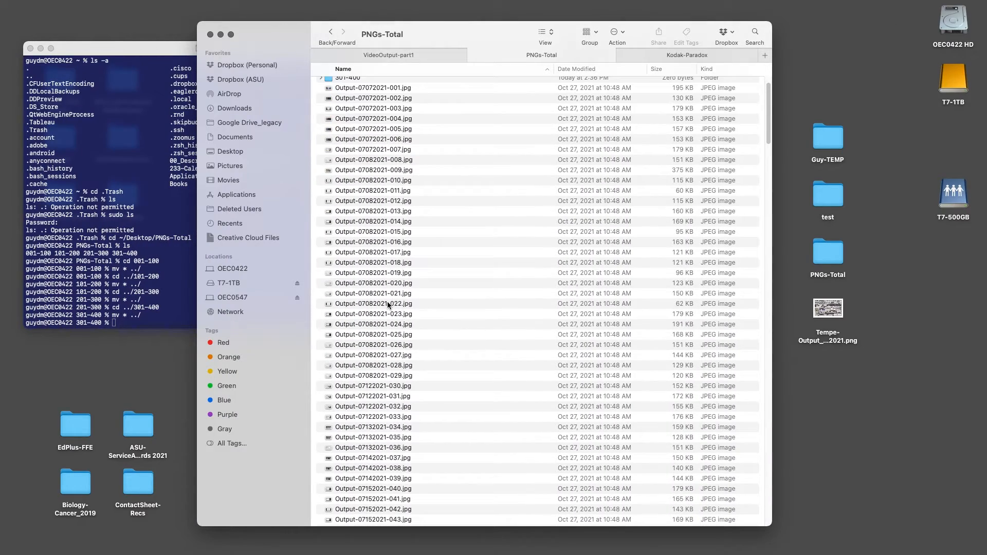
{"action": "left_click", "coordinate": [359, 88]}
{"action": "key", "text": "space"}
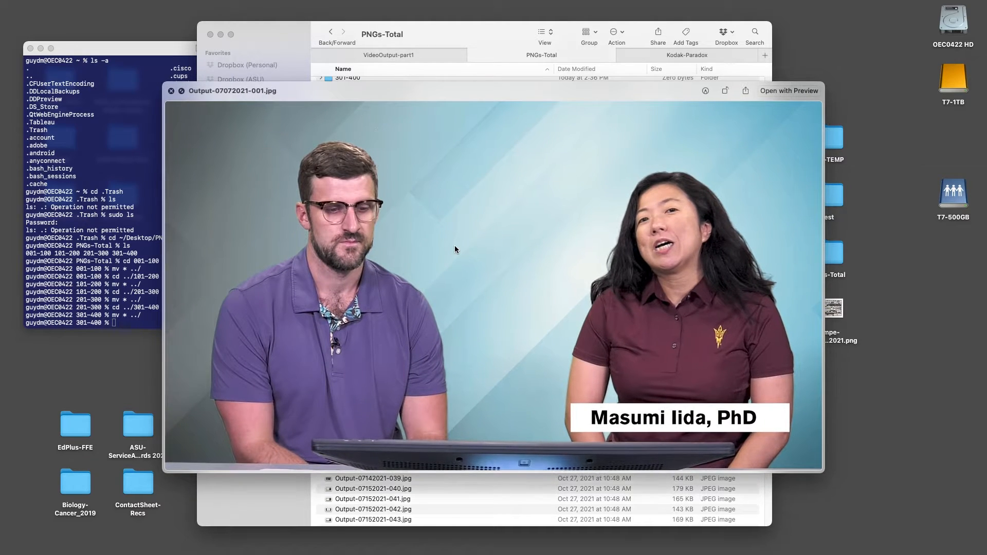
{"action": "key", "text": "space"}
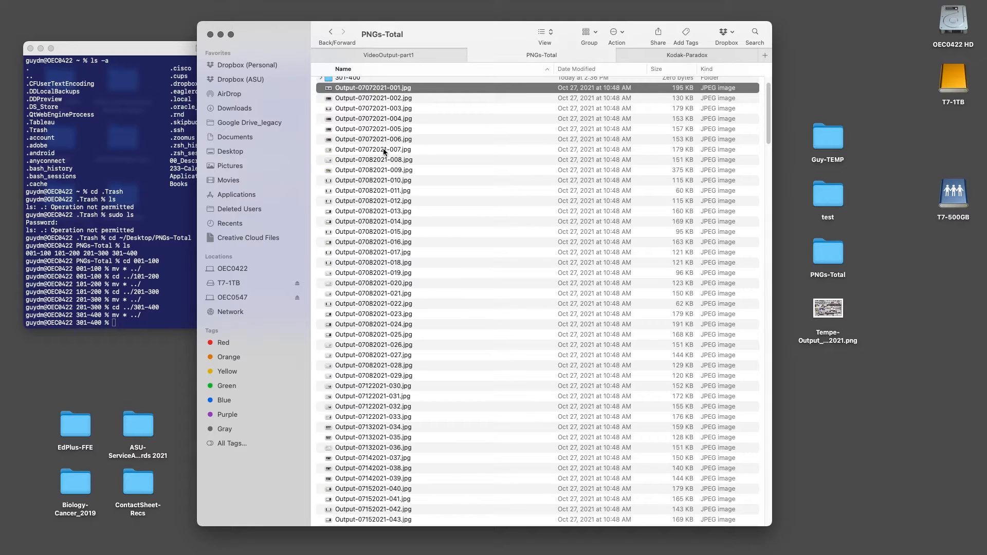
Look through the date-ordered stills in PNGs-Total, preview the last one, Output-10152021-342.jpg, and return to the start of the list
{"action": "scroll", "coordinate": [395, 320], "scroll_direction": "down", "scroll_amount": 20}
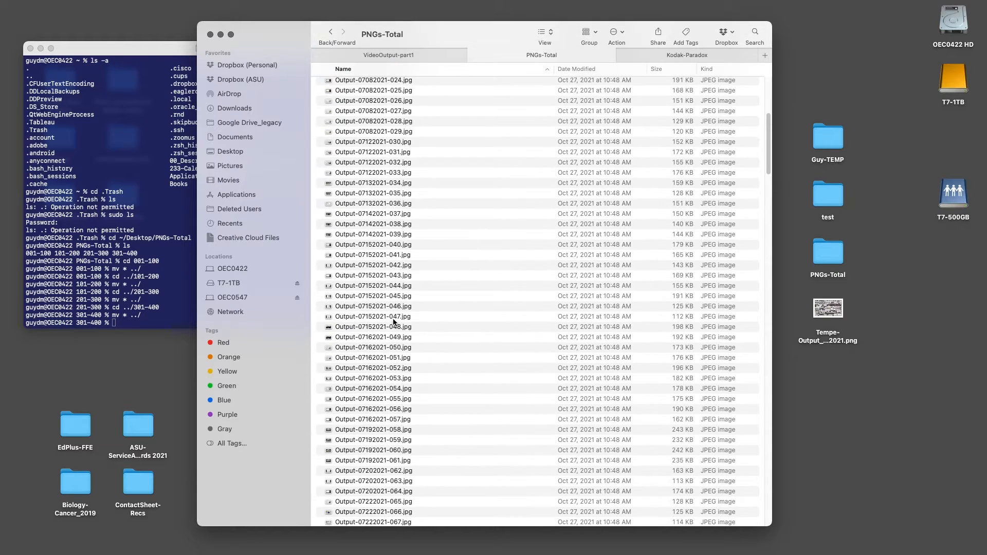
{"action": "scroll", "coordinate": [395, 321], "scroll_direction": "down", "scroll_amount": 20}
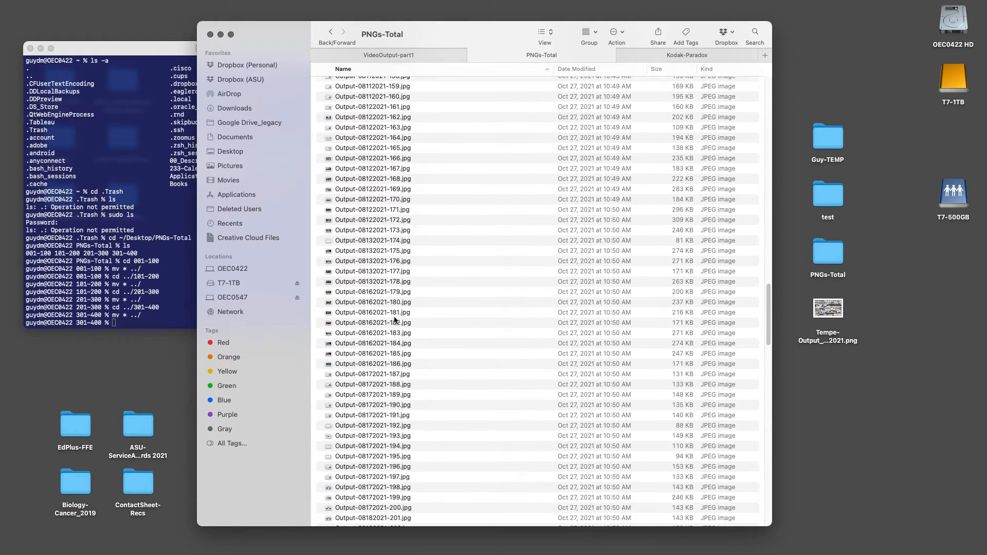
{"action": "scroll", "coordinate": [395, 319], "scroll_direction": "down", "scroll_amount": 10}
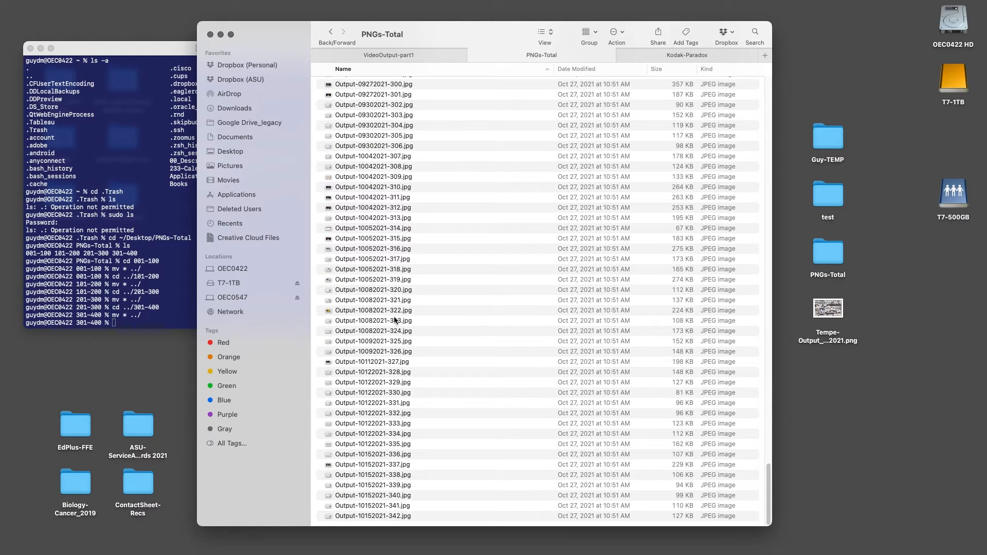
{"action": "left_click", "coordinate": [391, 516]}
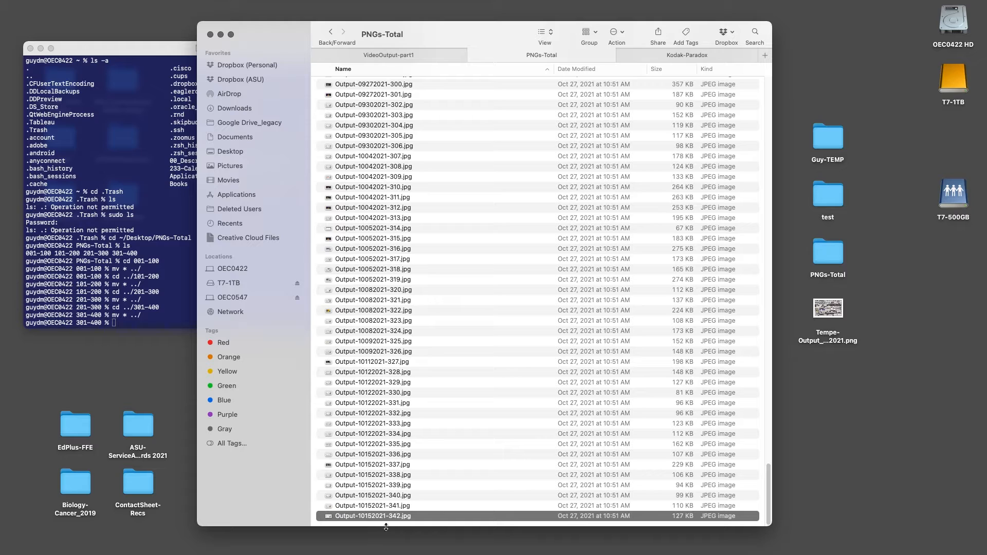
{"action": "key", "text": "space"}
{"action": "key", "text": "space"}
{"action": "scroll", "coordinate": [394, 304], "scroll_direction": "up", "scroll_amount": 10}
{"action": "scroll", "coordinate": [394, 305], "scroll_direction": "up", "scroll_amount": 20}
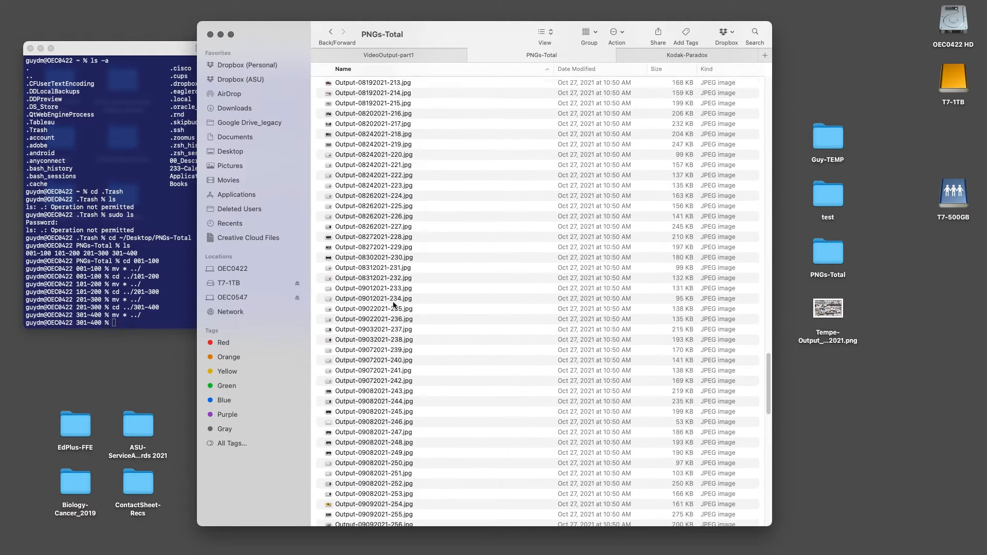
{"action": "scroll", "coordinate": [394, 304], "scroll_direction": "up", "scroll_amount": 20}
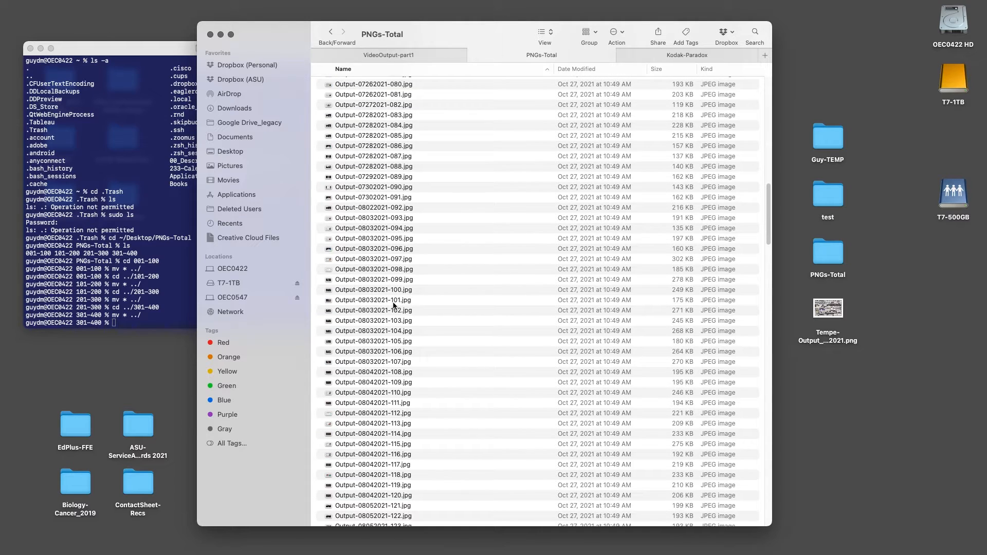
{"action": "scroll", "coordinate": [394, 305], "scroll_direction": "up", "scroll_amount": 10}
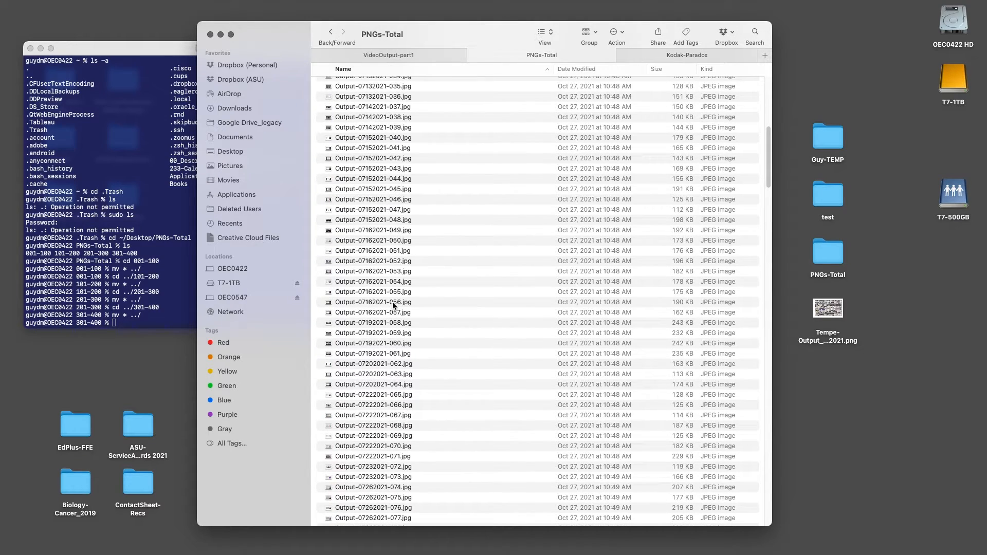
{"action": "scroll", "coordinate": [393, 305], "scroll_direction": "up", "scroll_amount": 8}
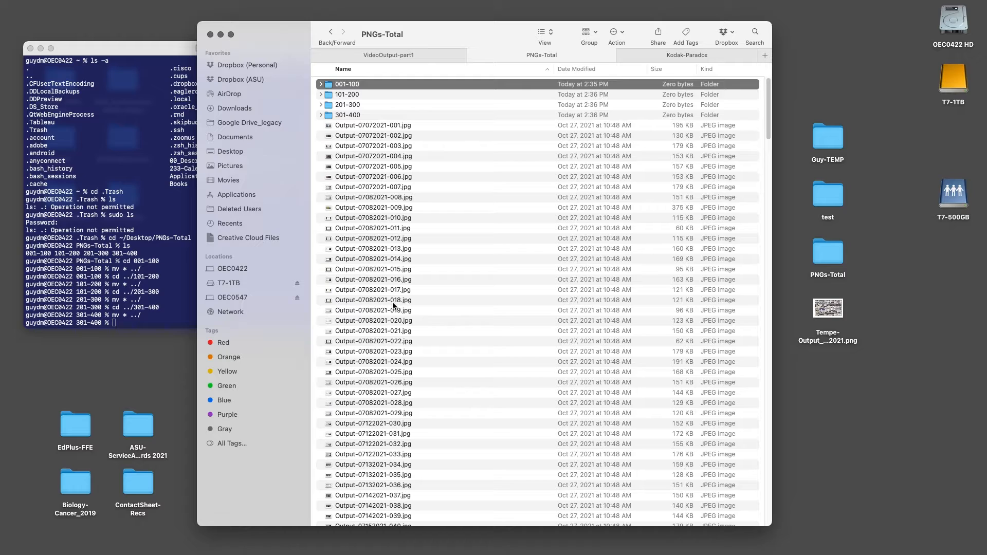
Switch to Photoshop and open the Contact Sheet II settings
{"action": "key", "text": "super+Tab"}
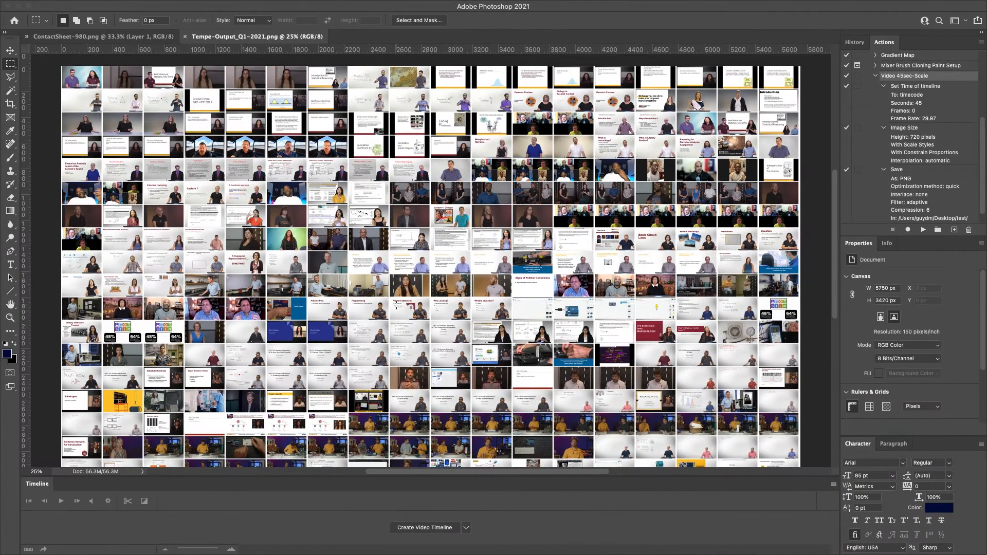
{"action": "mouse_move", "coordinate": [149, 4]}
{"action": "left_click", "coordinate": [83, 6]}
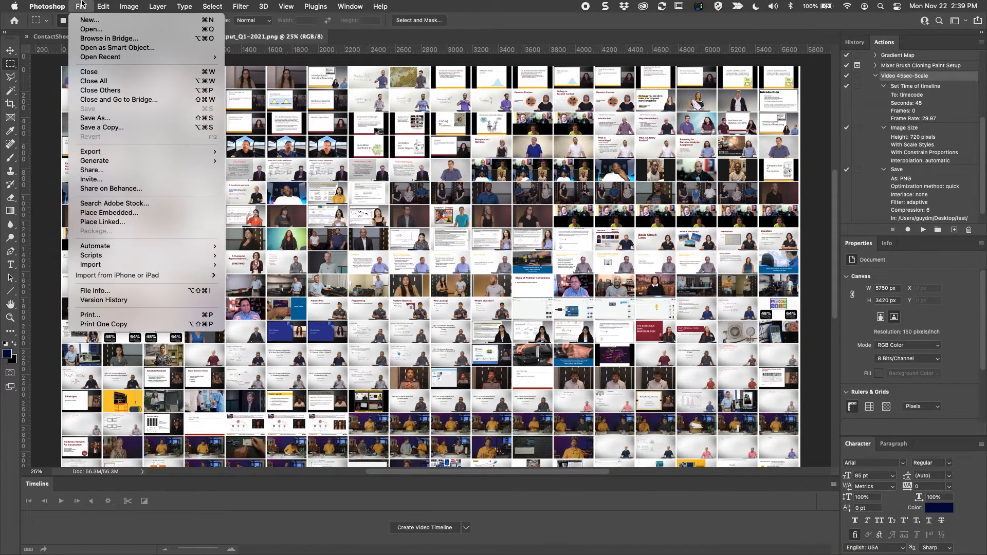
{"action": "mouse_move", "coordinate": [206, 246]}
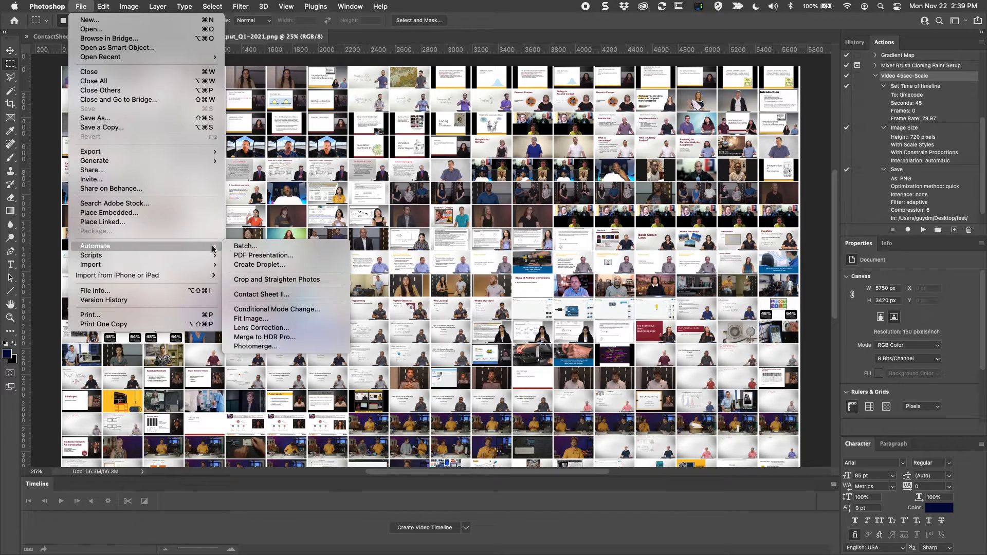
{"action": "left_click", "coordinate": [260, 296]}
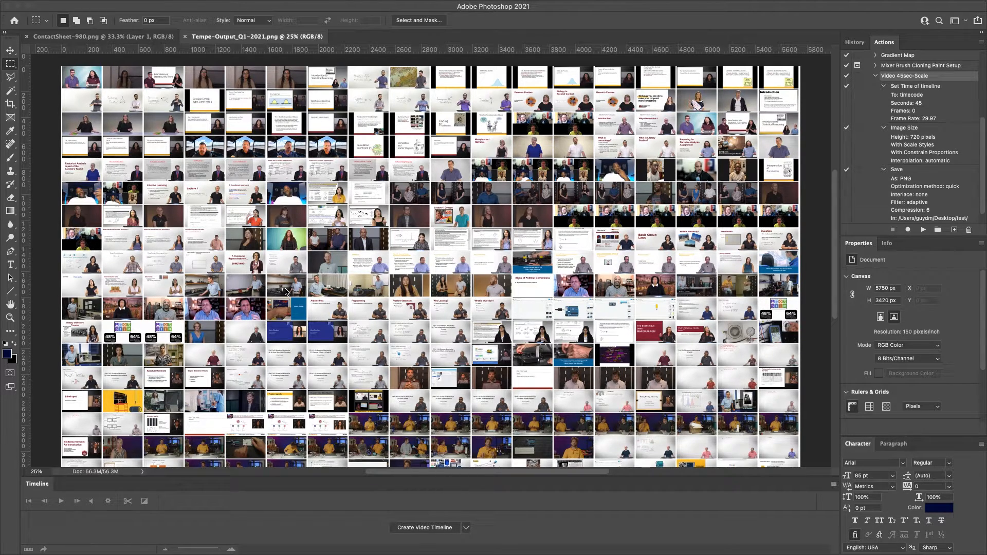
{"action": "left_click_drag", "start_coordinate": [407, 109], "coordinate": [376, 95]}
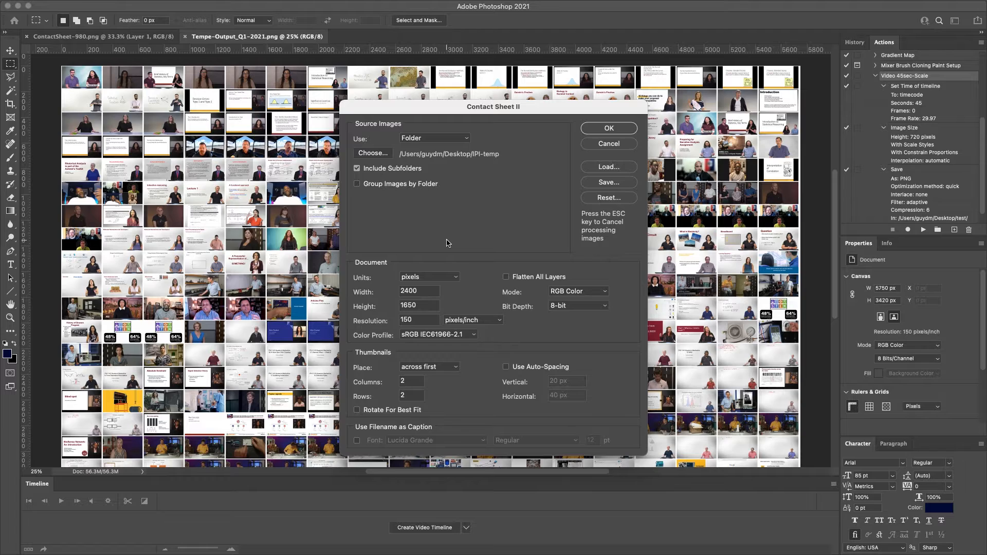
Switch to the Excel sizing table and fill the Columns formula =C2/A2 from B2 down to B12
{"action": "key", "text": "super+Tab"}
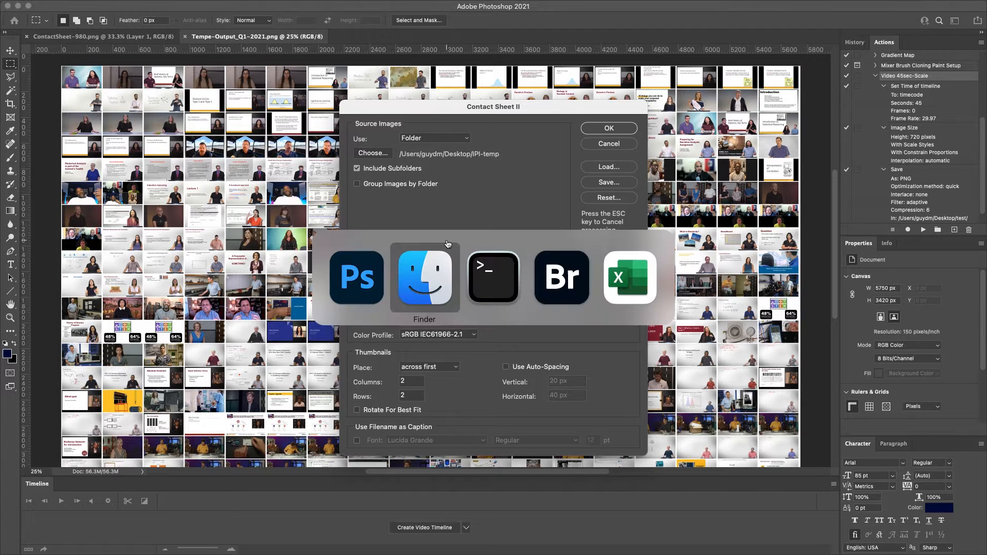
{"action": "left_click", "coordinate": [641, 289]}
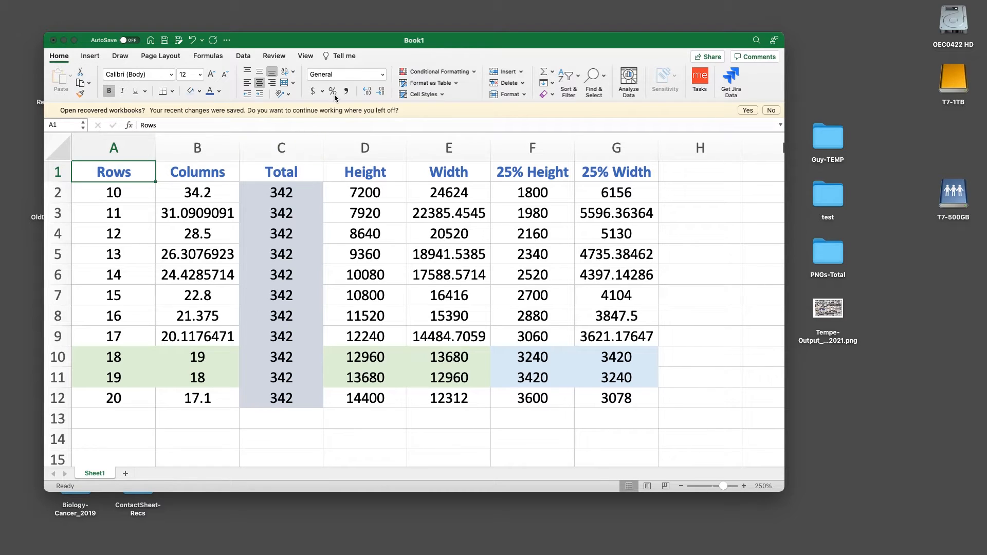
{"action": "left_click_drag", "start_coordinate": [375, 37], "coordinate": [400, 37]}
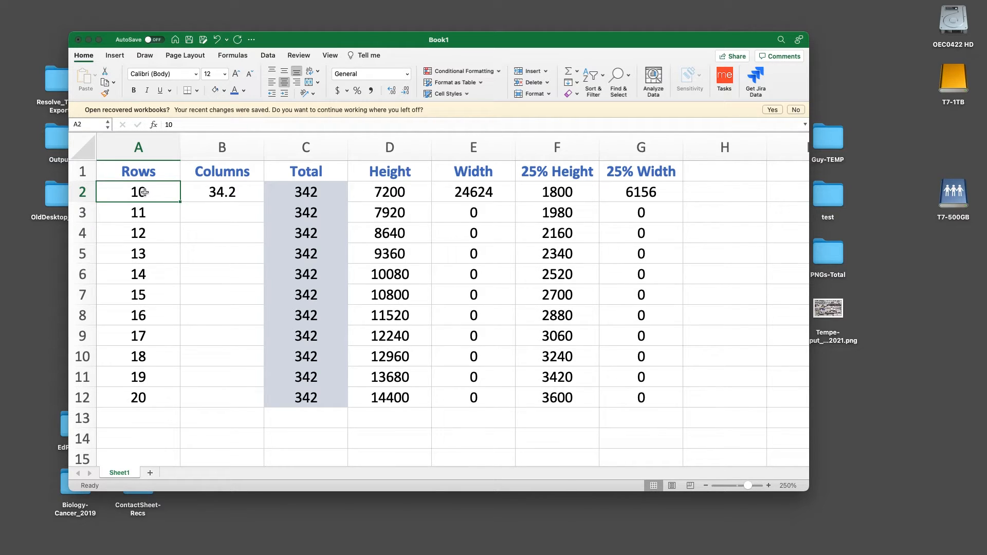
{"action": "left_click", "coordinate": [233, 195]}
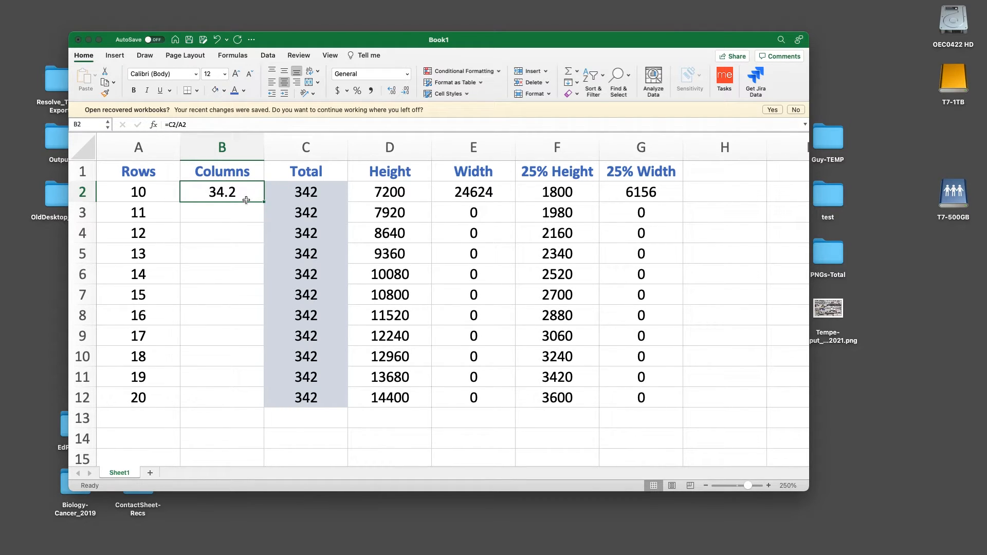
{"action": "left_click_drag", "start_coordinate": [263, 202], "coordinate": [253, 401]}
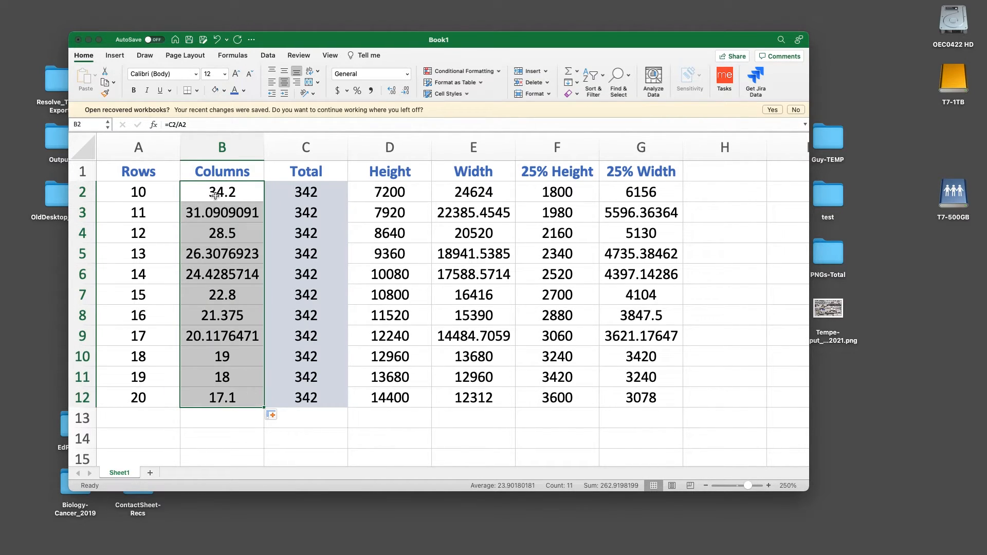
{"action": "left_click", "coordinate": [233, 219]}
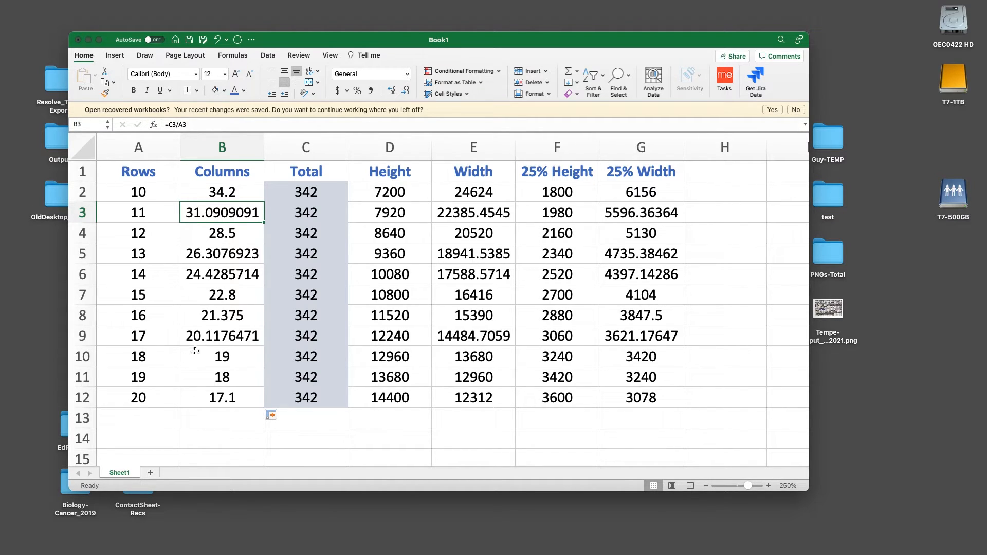
Compare the 18-row and 19-row layout options in rows 10 and 11 of the sizing table
{"action": "left_click", "coordinate": [115, 357]}
{"action": "left_click_drag", "start_coordinate": [185, 360], "coordinate": [640, 373]}
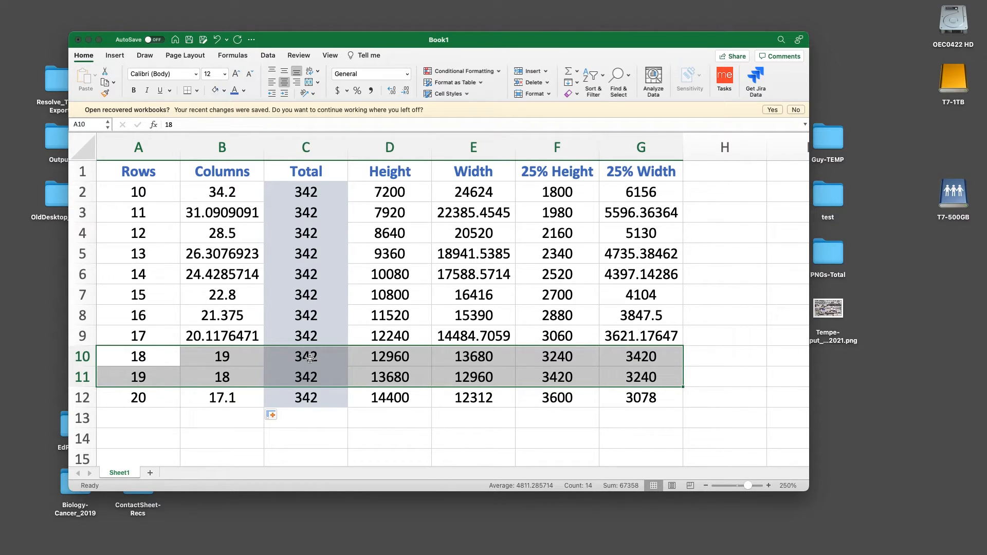
{"action": "left_click", "coordinate": [160, 379]}
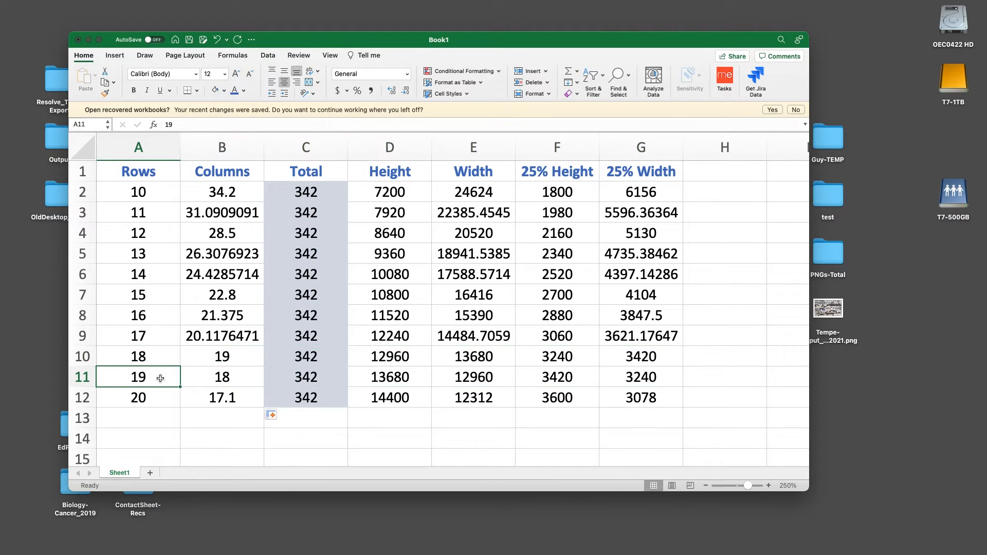
{"action": "left_click_drag", "start_coordinate": [121, 379], "coordinate": [252, 374]}
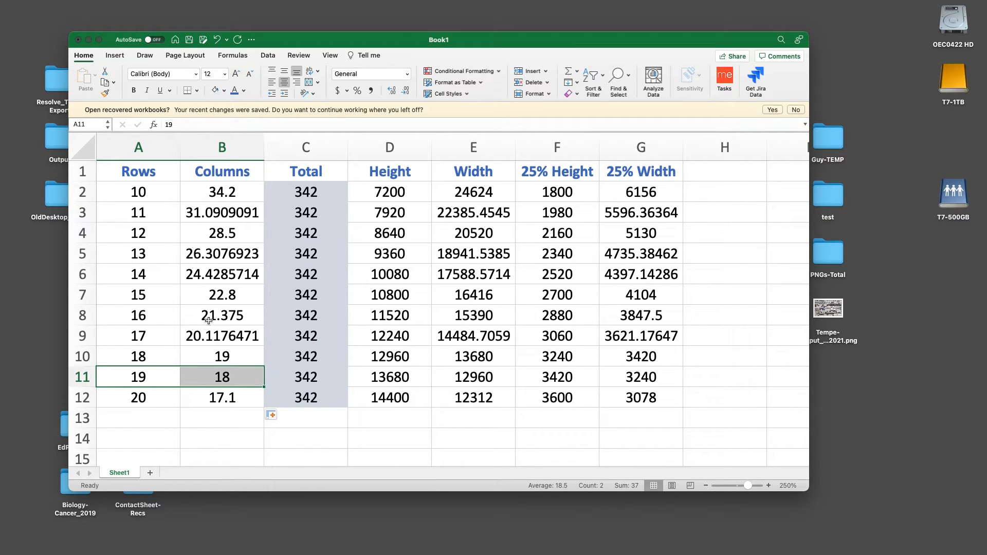
{"action": "left_click", "coordinate": [147, 358]}
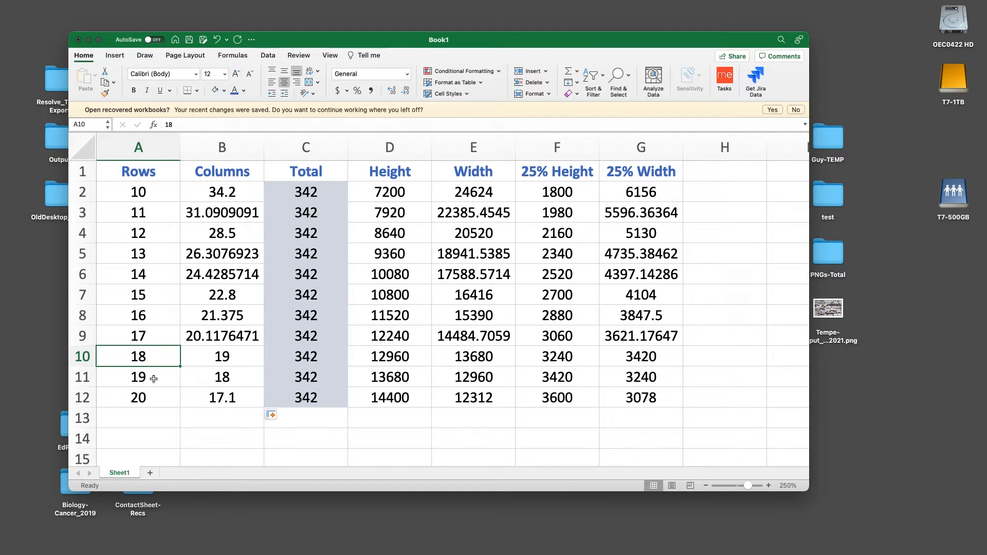
{"action": "left_click_drag", "start_coordinate": [146, 378], "coordinate": [201, 380]}
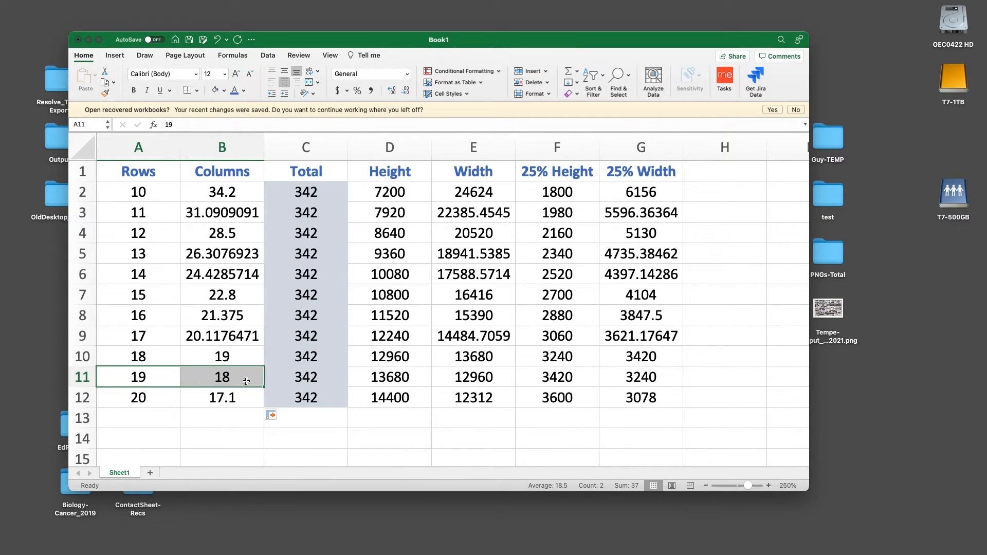
Check the Height and Width formulas in row 11 and change the Width formula in E11 to =B11*1280
{"action": "left_click", "coordinate": [385, 379]}
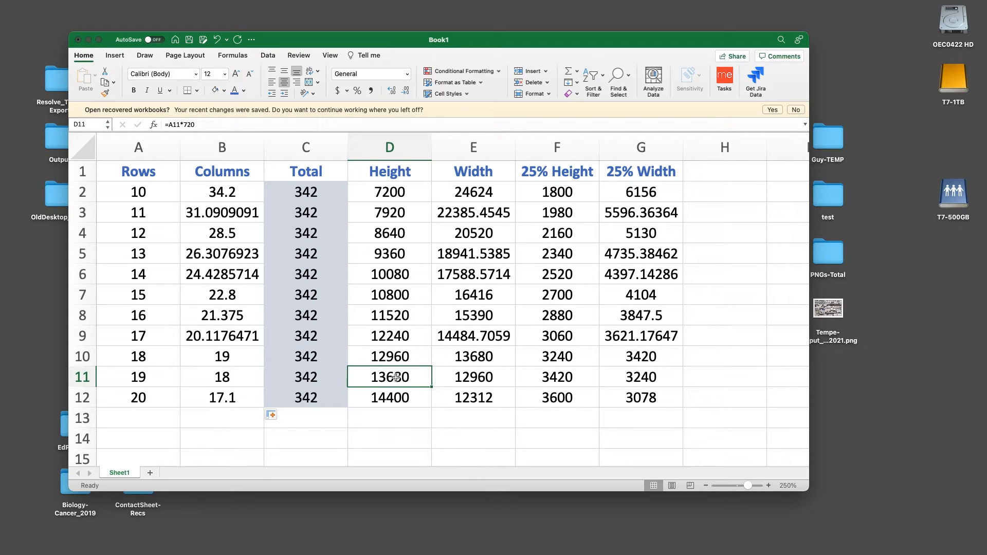
{"action": "left_click", "coordinate": [451, 376]}
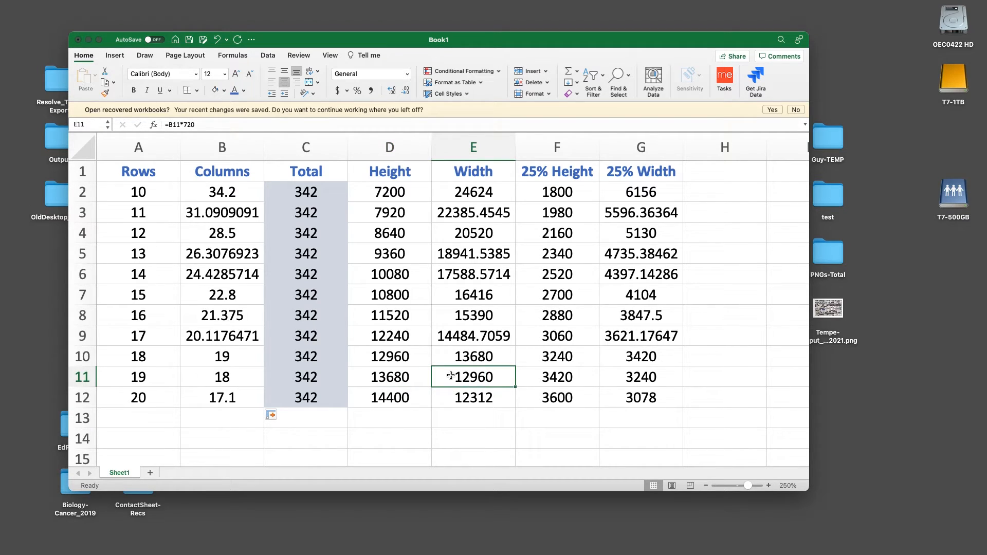
{"action": "left_click", "coordinate": [423, 379]}
{"action": "left_click", "coordinate": [456, 377]}
{"action": "double_click", "coordinate": [189, 125]}
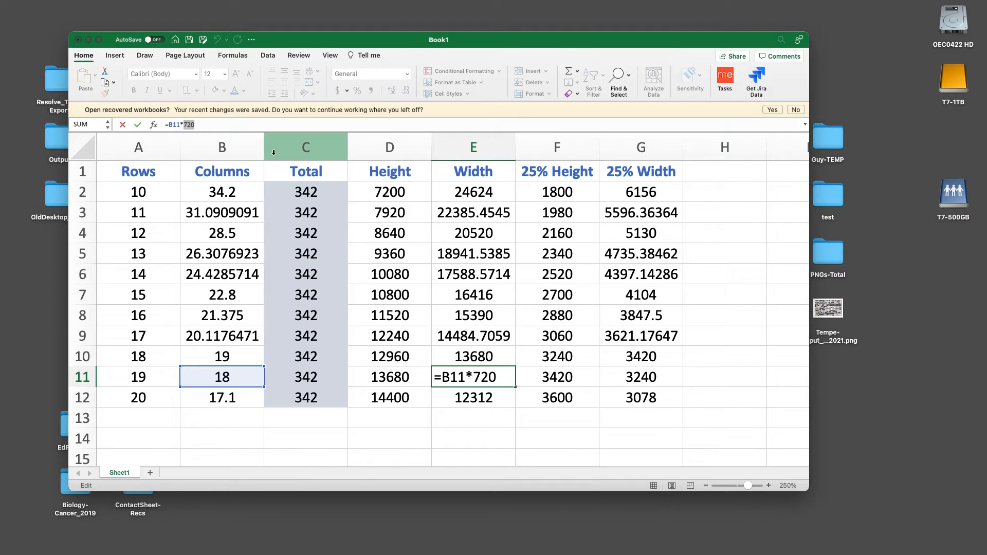
{"action": "type", "text": "1280"}
{"action": "key", "text": "Return"}
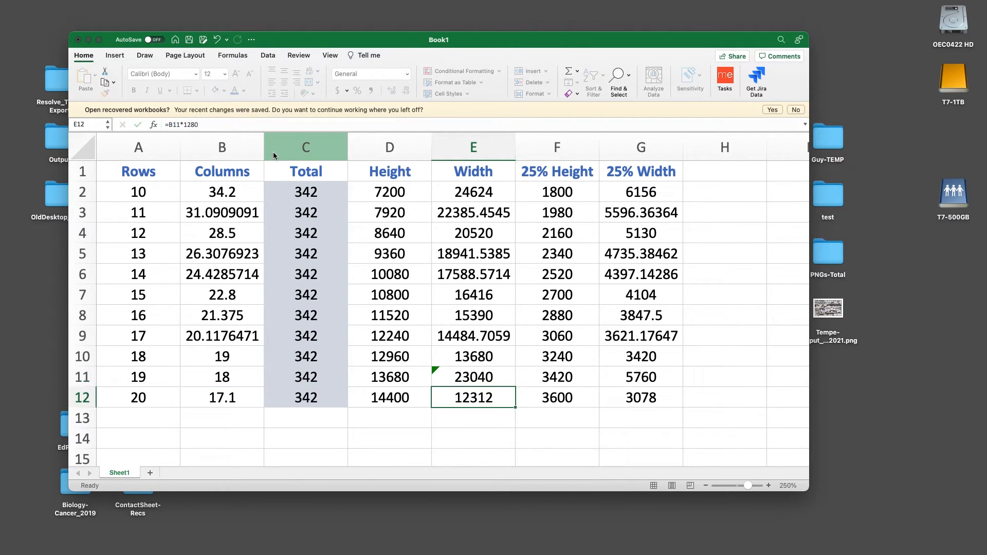
Fill the Width formula from E11 to the rest of the column, covering E2 to E12
{"action": "left_click", "coordinate": [499, 378]}
{"action": "left_click_drag", "start_coordinate": [515, 387], "coordinate": [511, 189]}
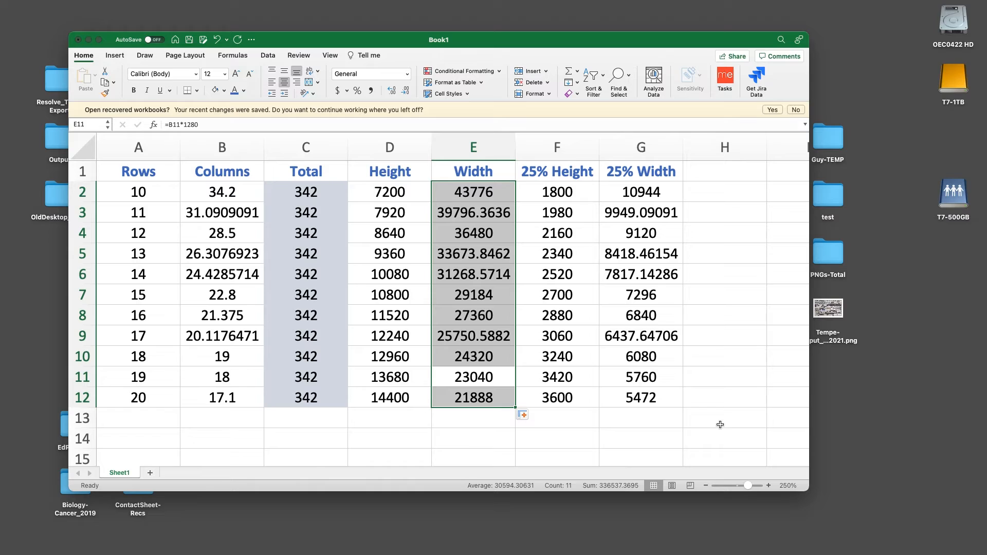
{"action": "left_click", "coordinate": [500, 426]}
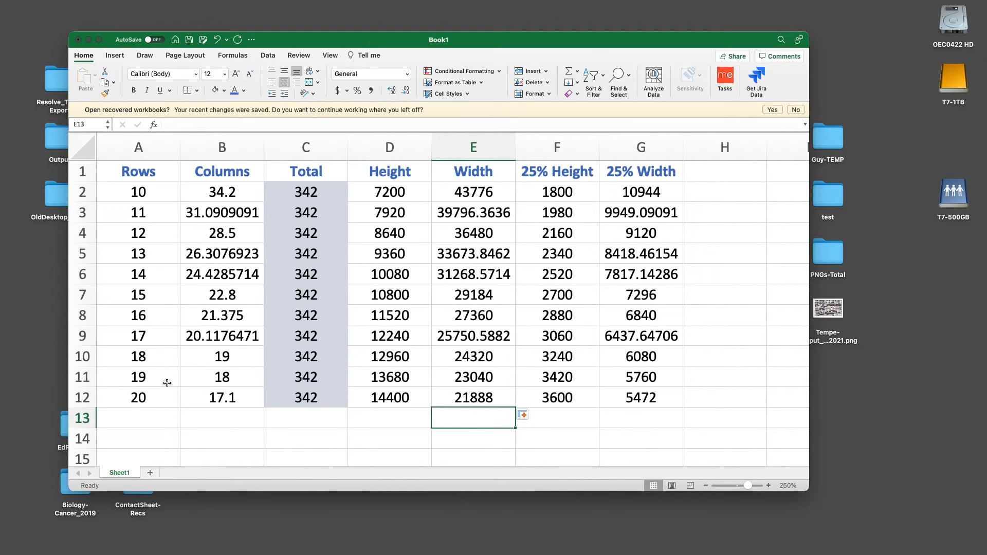
Review the 19-row layout in row 11 of the sizing table, from Rows, Columns and Total through the Height, Width and 25% size formulas
{"action": "left_click", "coordinate": [130, 379]}
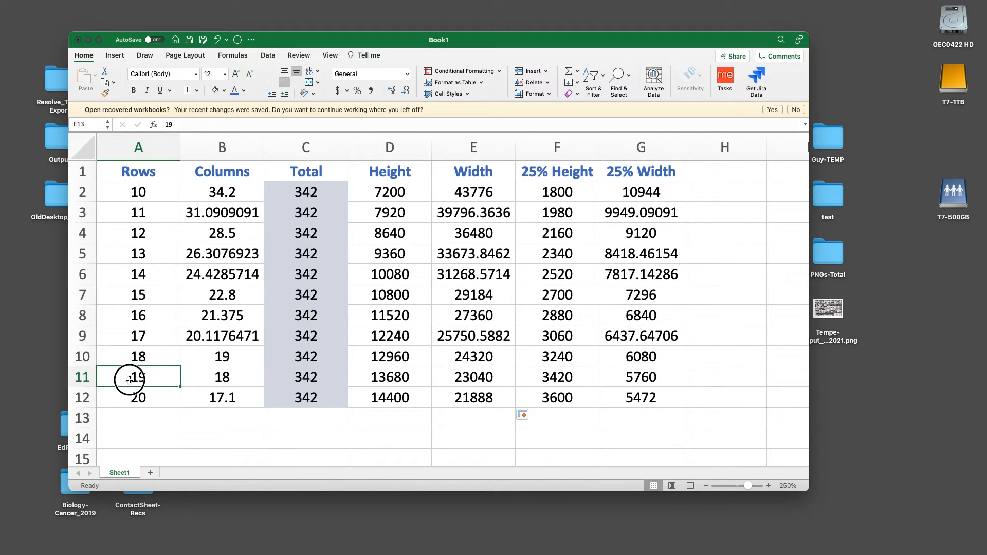
{"action": "left_click_drag", "start_coordinate": [130, 380], "coordinate": [314, 383]}
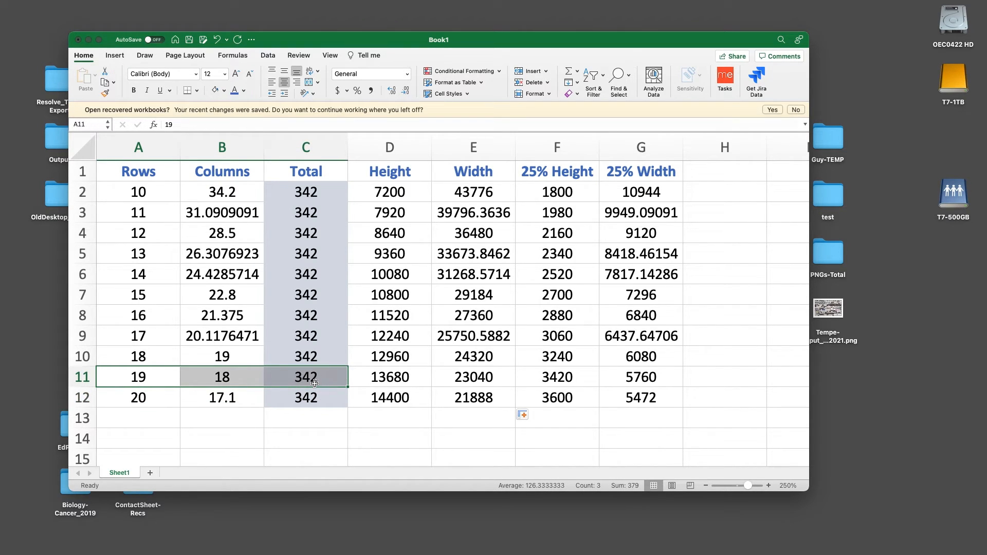
{"action": "left_click", "coordinate": [361, 383]}
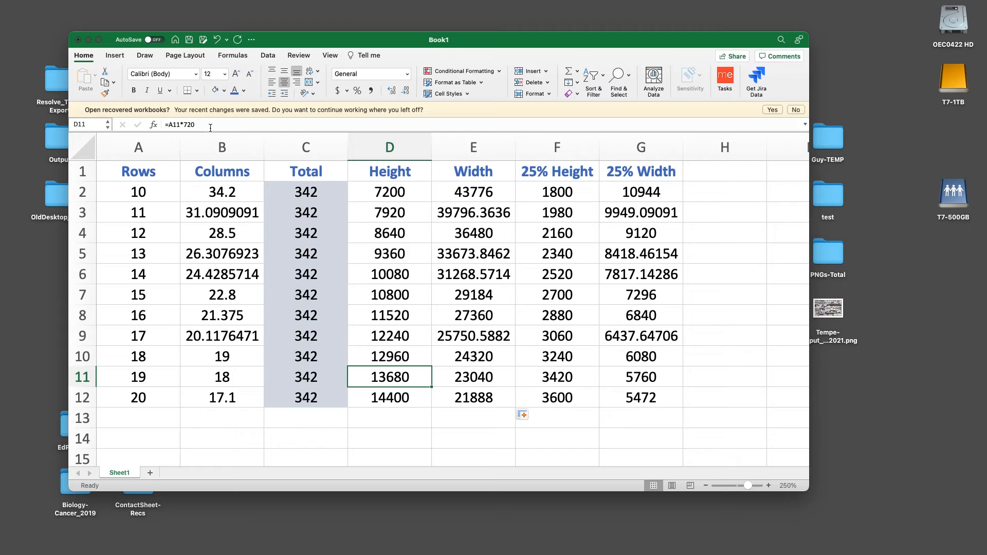
{"action": "left_click", "coordinate": [451, 377]}
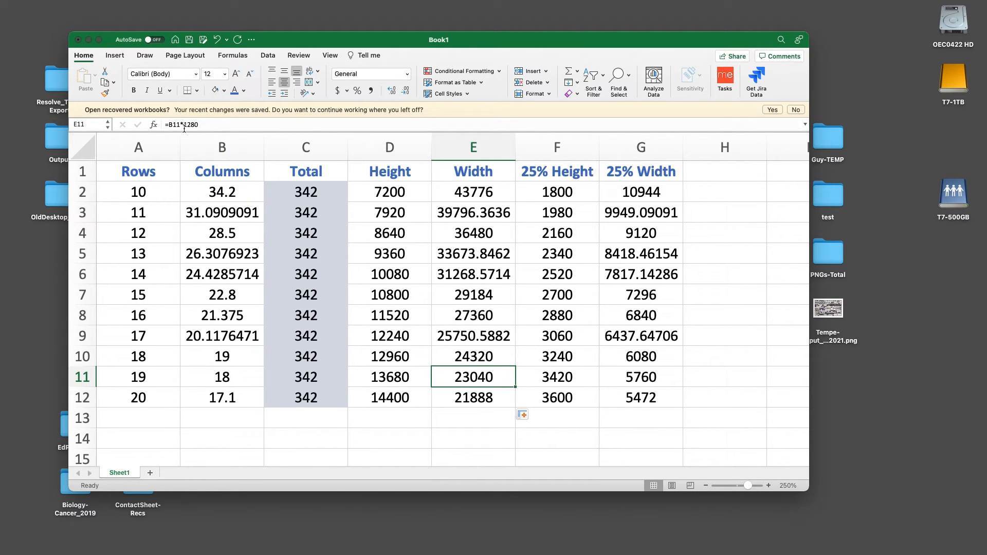
{"action": "left_click_drag", "start_coordinate": [377, 377], "coordinate": [465, 378]}
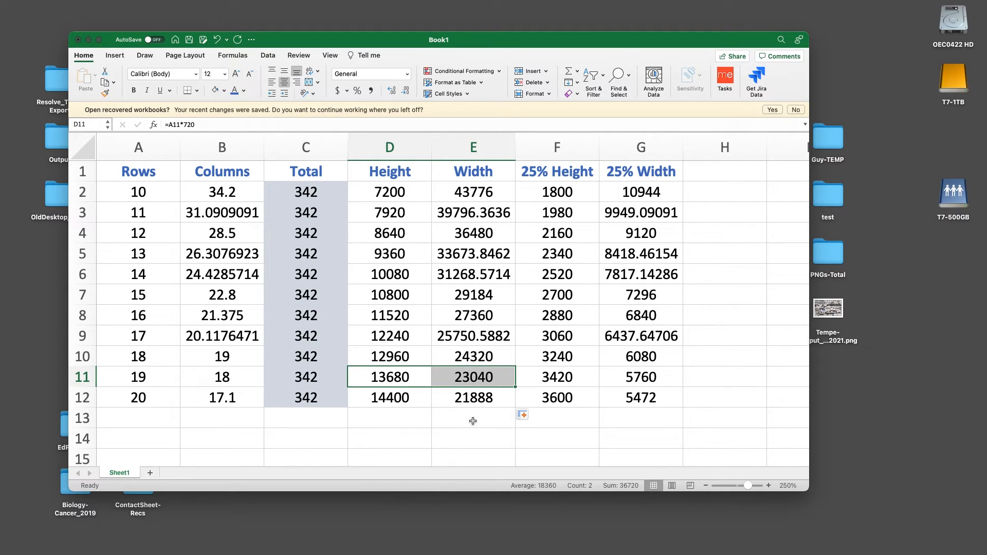
{"action": "left_click", "coordinate": [536, 375]}
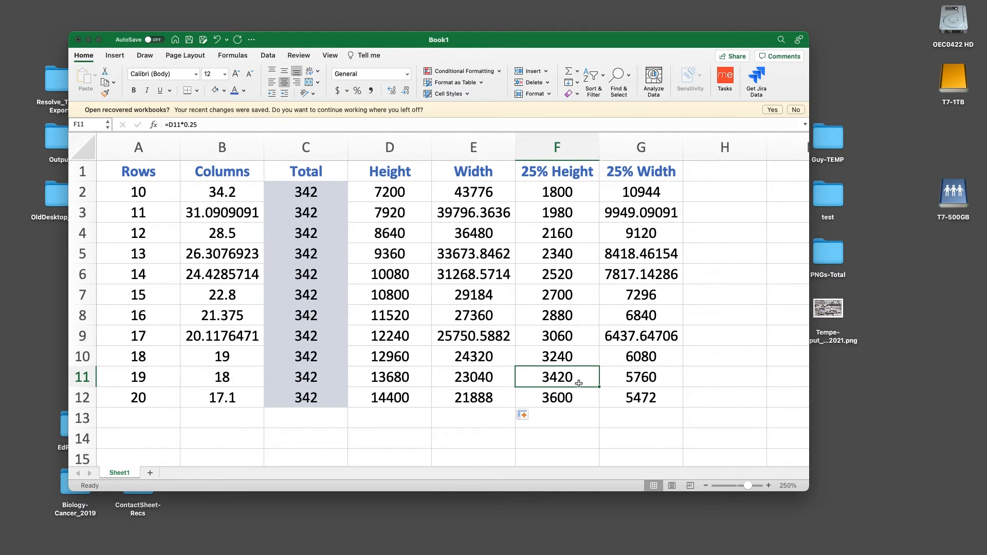
{"action": "left_click", "coordinate": [609, 380], "text": "shift"}
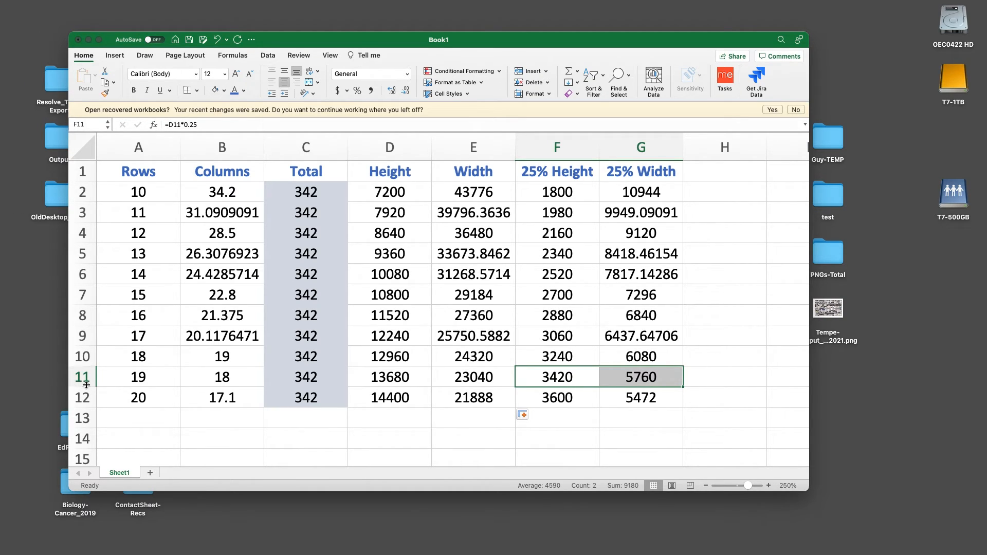
{"action": "left_click_drag", "start_coordinate": [103, 381], "coordinate": [649, 381]}
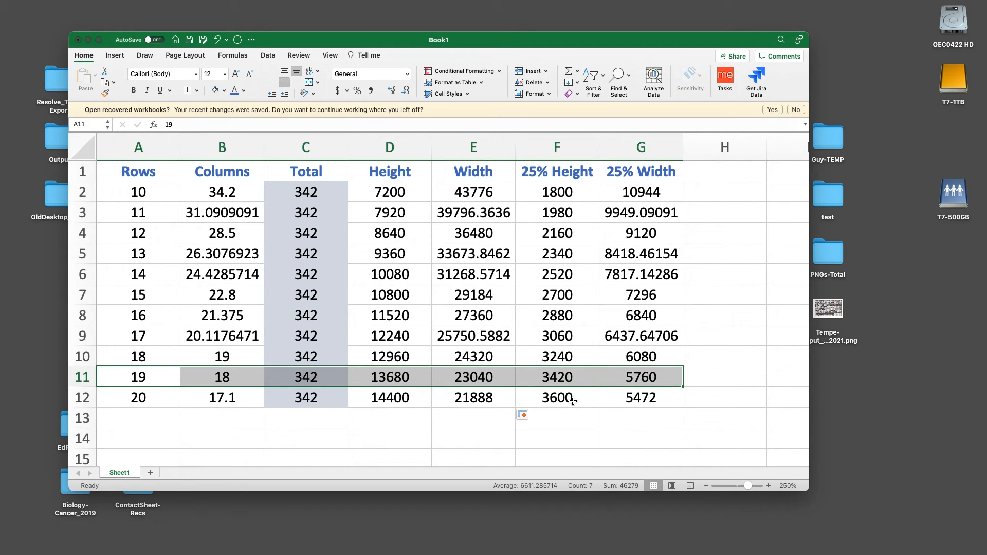
Switch to Photoshop, check the pixel dimensions of Tempe-Output_Q1-2021.png, and hide the panels to view the whole contact sheet
{"action": "key", "text": "super+Tab"}
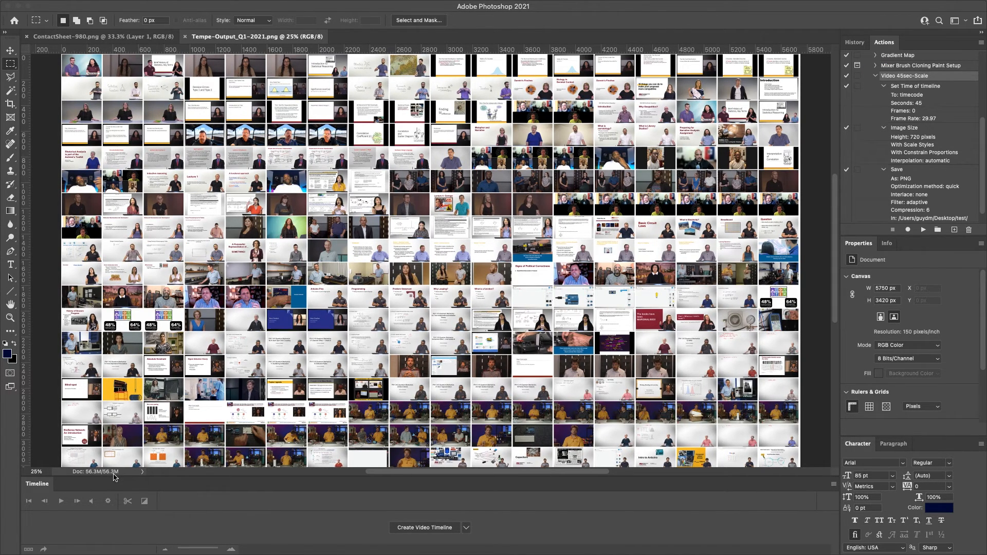
{"action": "left_click", "coordinate": [114, 477]}
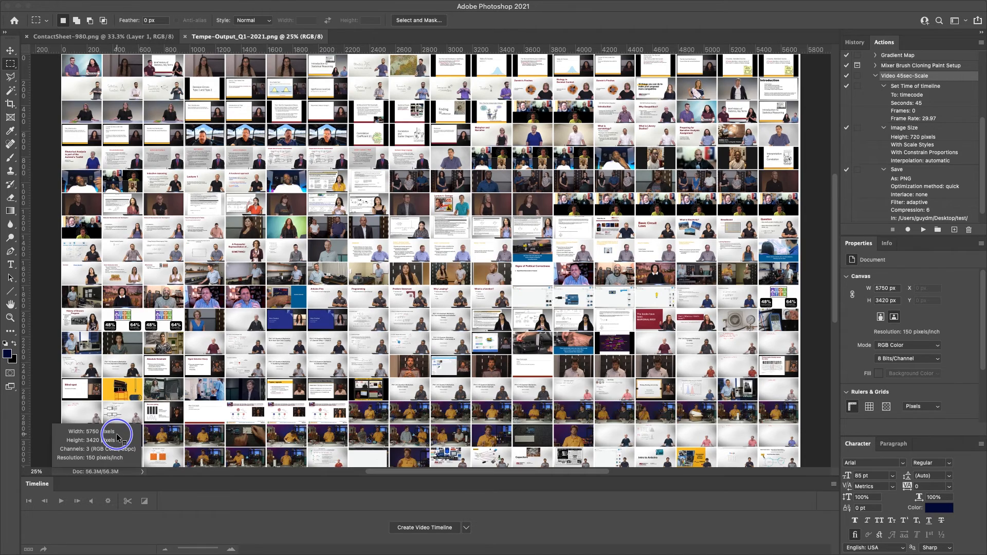
{"action": "key", "text": "Tab"}
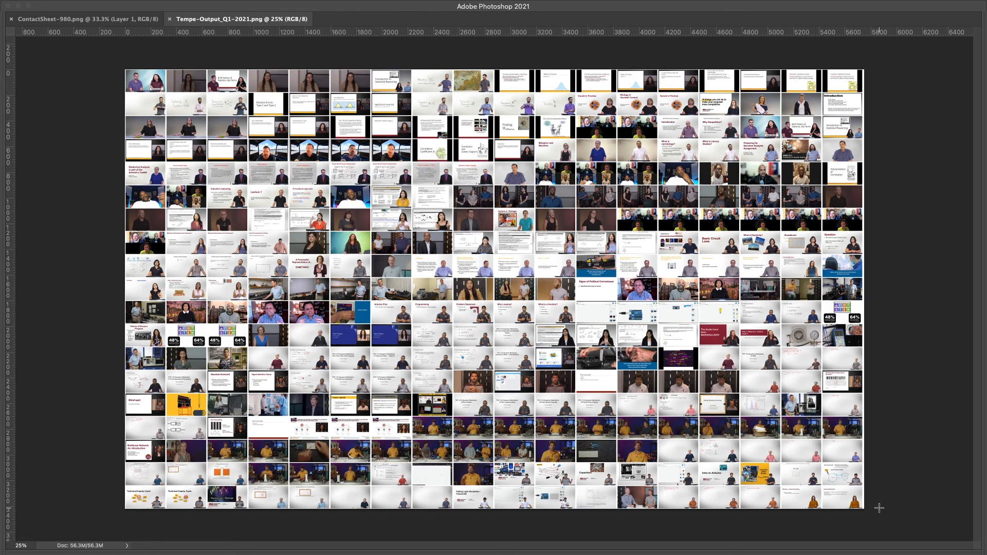
{"action": "left_click", "coordinate": [80, 7]}
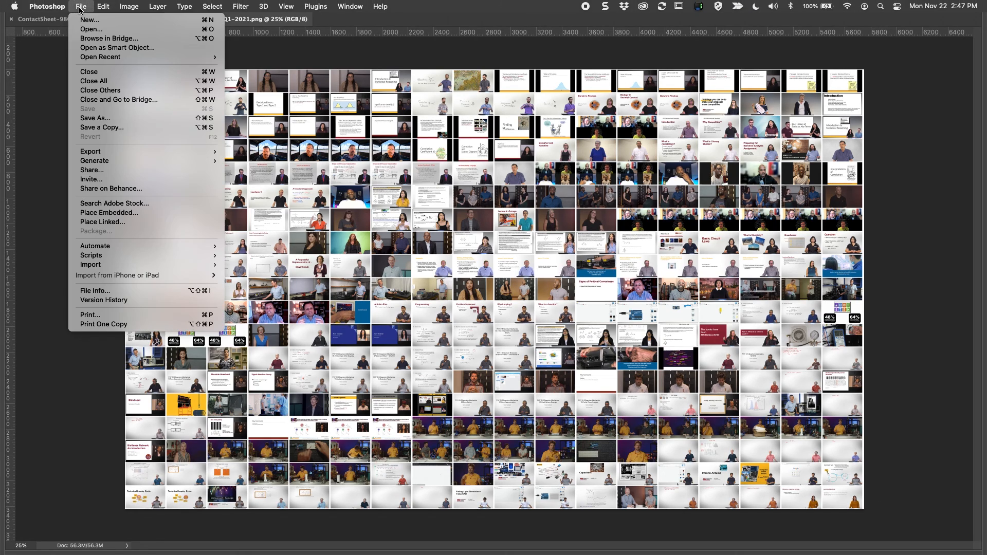
{"action": "mouse_move", "coordinate": [104, 246]}
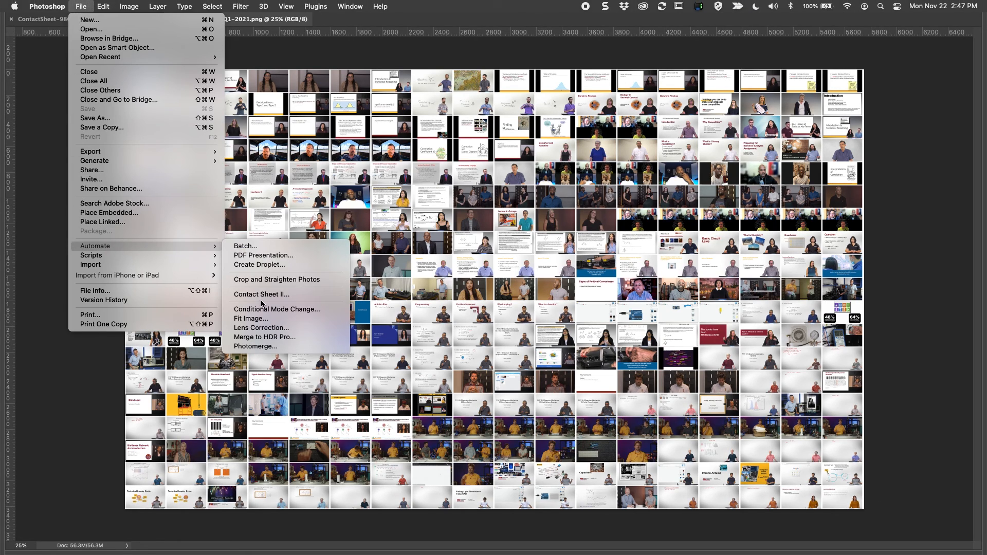
{"action": "left_click", "coordinate": [60, 274]}
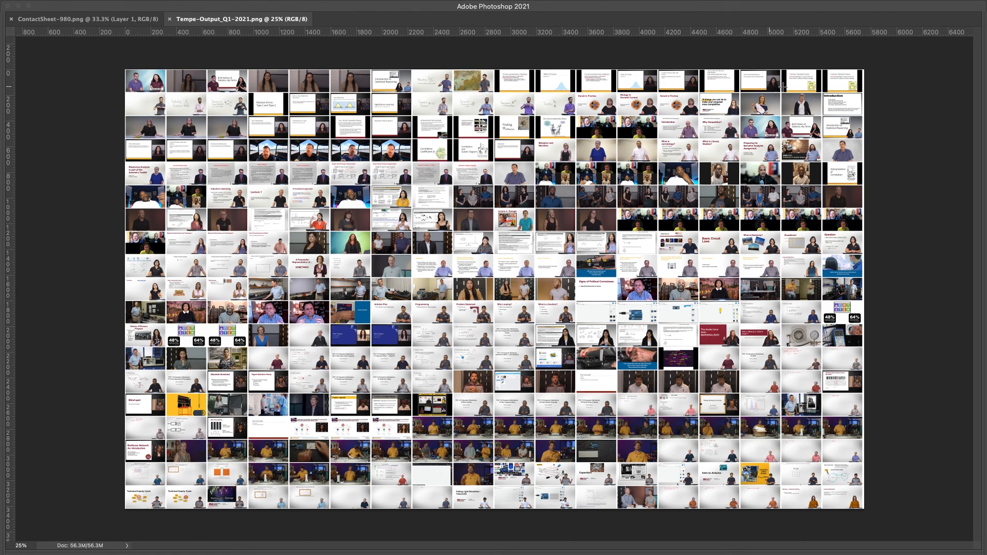